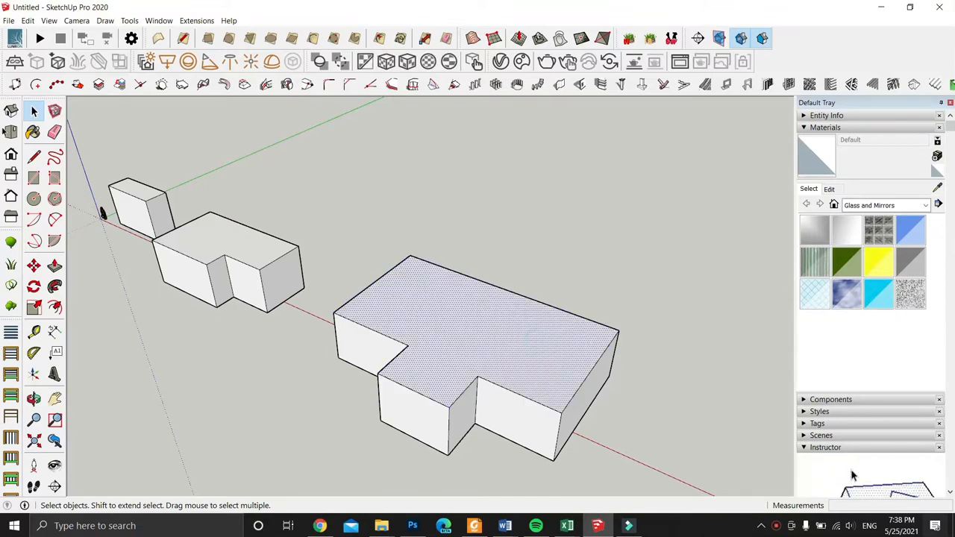
Start making a Craftsman-style roof on the selected top face, with editing of the slope, eave and fascia settings and the hips and rafters settings enabled
{"action": "left_click", "coordinate": [197, 20]}
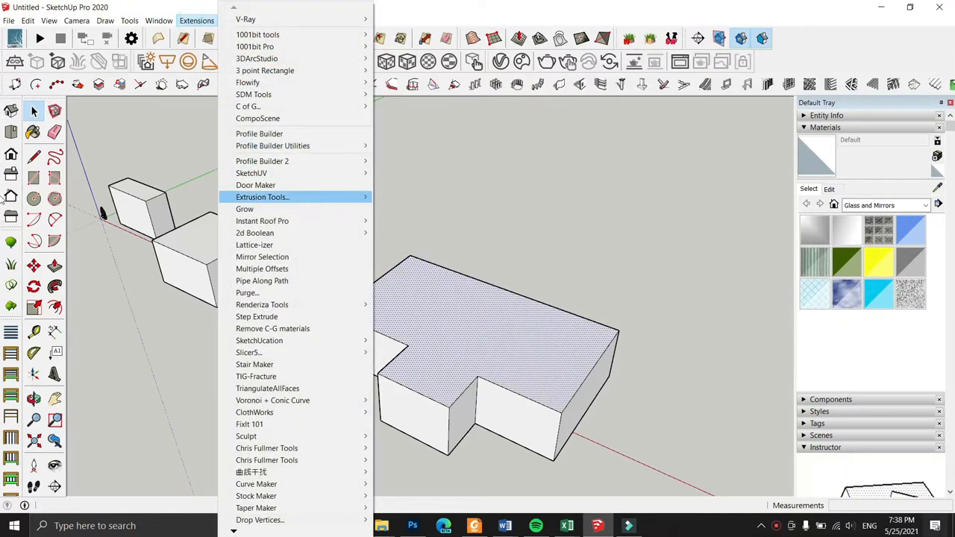
{"action": "mouse_move", "coordinate": [262, 197]}
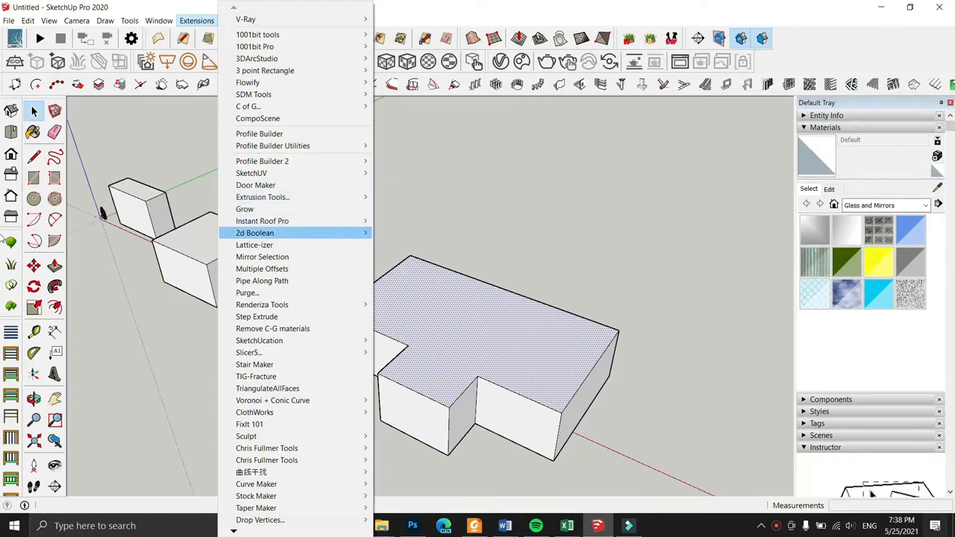
{"action": "mouse_move", "coordinate": [262, 221]}
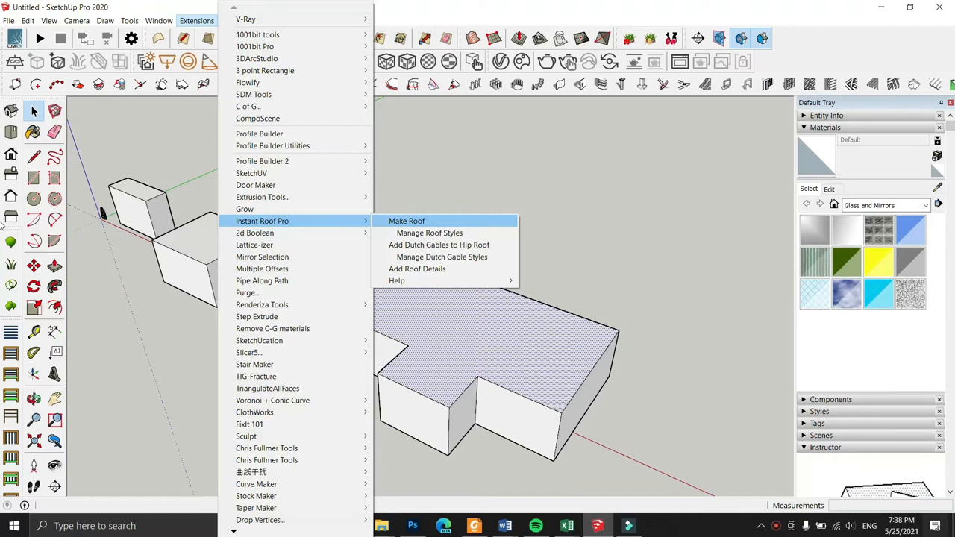
{"action": "left_click", "coordinate": [403, 221]}
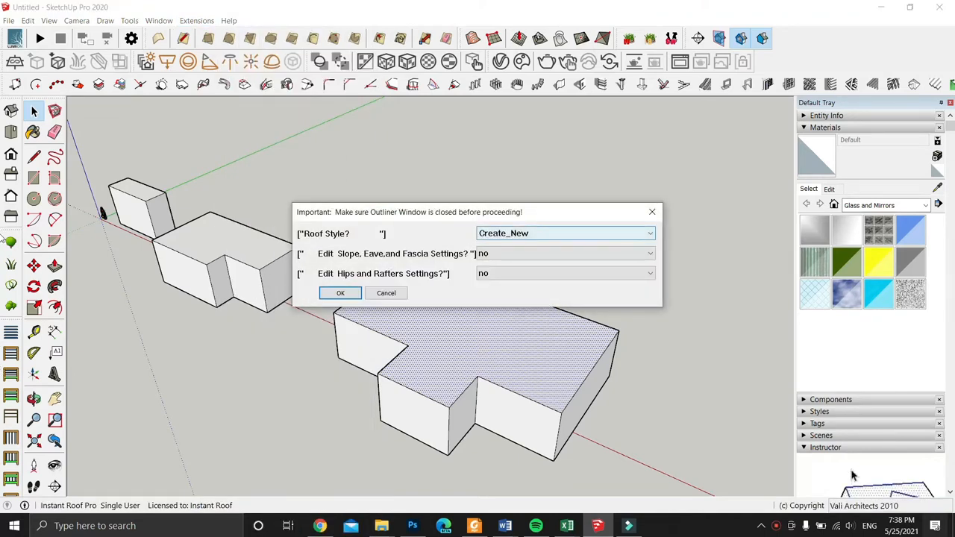
{"action": "left_click", "coordinate": [550, 233]}
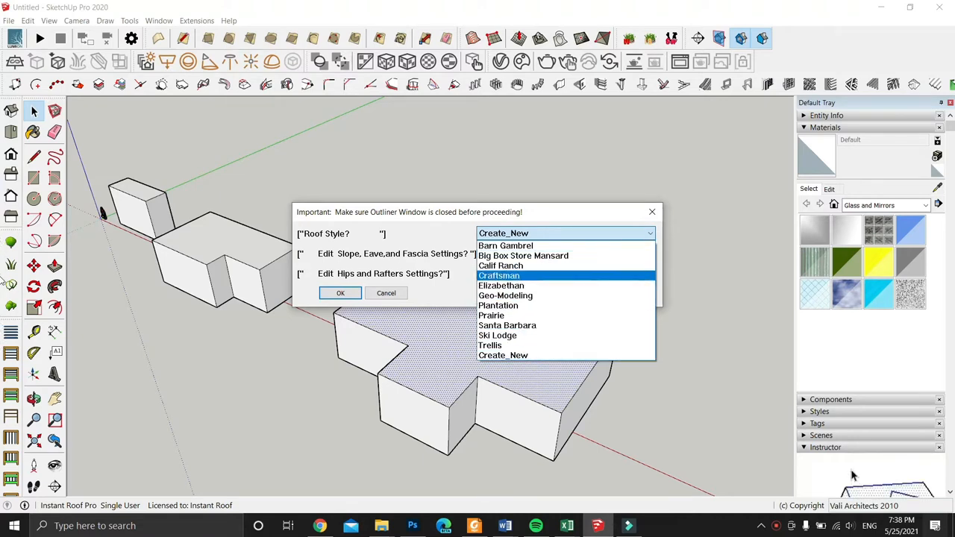
{"action": "left_click", "coordinate": [523, 275]}
{"action": "left_click", "coordinate": [540, 254]}
{"action": "left_click", "coordinate": [523, 264]}
{"action": "left_click", "coordinate": [518, 273]}
{"action": "left_click", "coordinate": [514, 284]}
{"action": "left_click", "coordinate": [342, 290]}
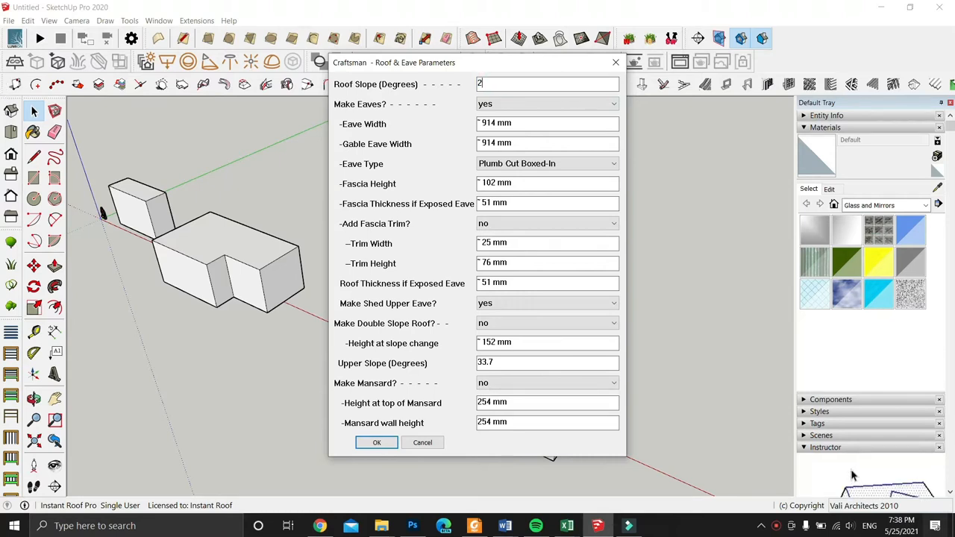
Set the roof slope to 20 degrees and the eave width to 300, adjust the gable eave width, and generate the roof without saving a new style
{"action": "left_click", "coordinate": [489, 105]}
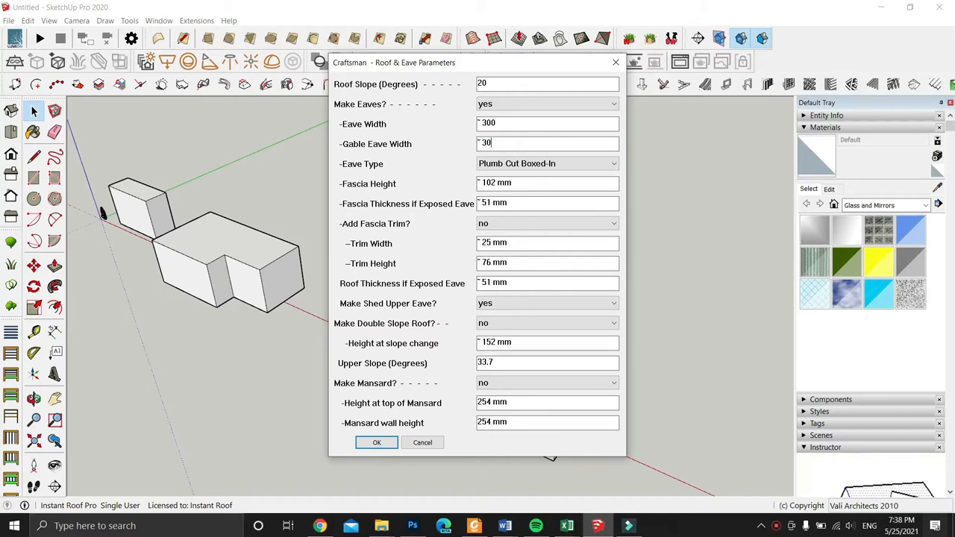
{"action": "key", "text": "Return"}
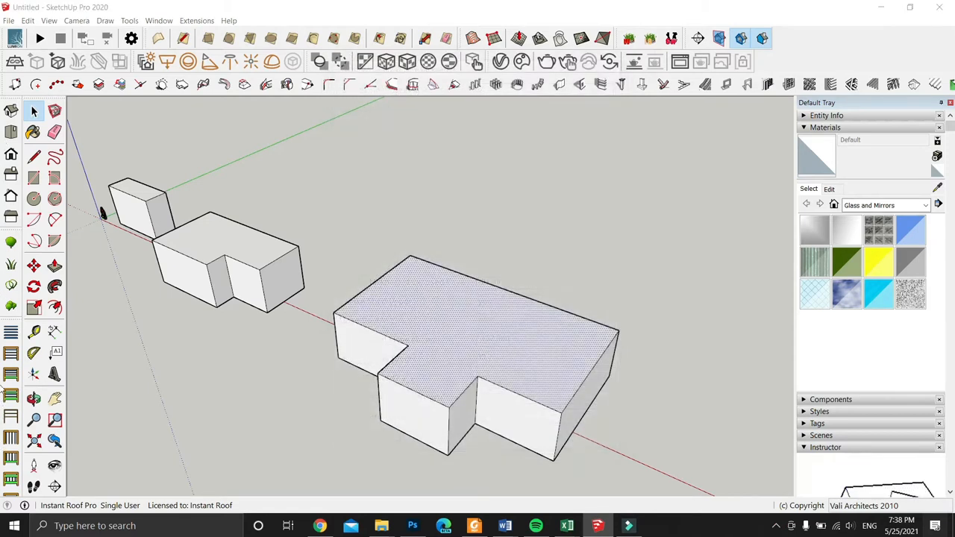
{"action": "key", "text": "Return"}
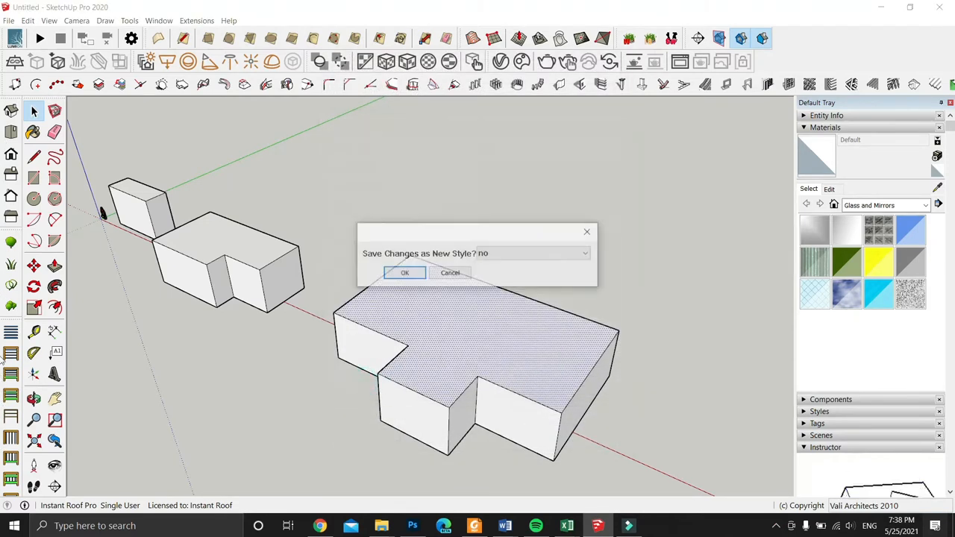
{"action": "left_click", "coordinate": [414, 273]}
Examine the generated roof's eaves, fascia and rafter ends up close around the small wing
{"action": "middle_click_drag", "start_coordinate": [440, 403], "coordinate": [496, 306]}
{"action": "scroll", "coordinate": [498, 291], "scroll_direction": "up", "scroll_amount": 3}
{"action": "middle_click_drag", "start_coordinate": [5, 272], "coordinate": [5, 342]}
{"action": "scroll", "coordinate": [4, 288], "scroll_direction": "up", "scroll_amount": 3}
{"action": "scroll", "coordinate": [4, 329], "scroll_direction": "down", "scroll_amount": 3}
{"action": "left_click", "coordinate": [5, 327]}
{"action": "scroll", "coordinate": [4, 360], "scroll_direction": "up", "scroll_amount": 1}
{"action": "scroll", "coordinate": [4, 359], "scroll_direction": "up", "scroll_amount": 2}
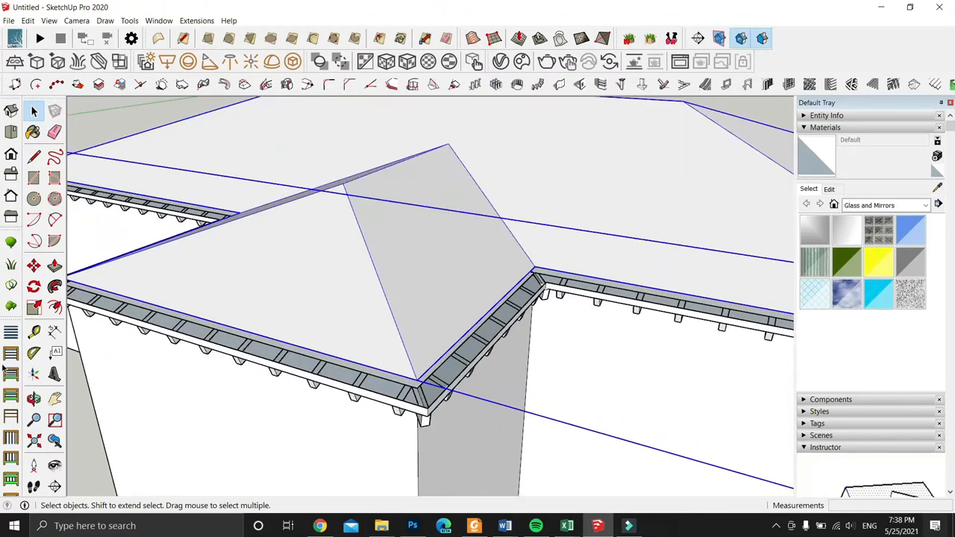
{"action": "left_click", "coordinate": [75, 416]}
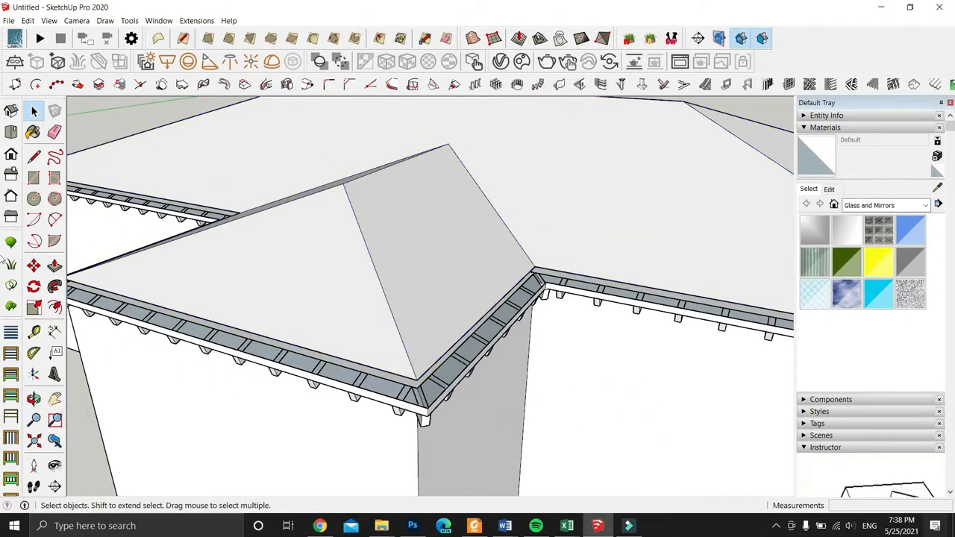
{"action": "scroll", "coordinate": [8, 366], "scroll_direction": "up", "scroll_amount": 2}
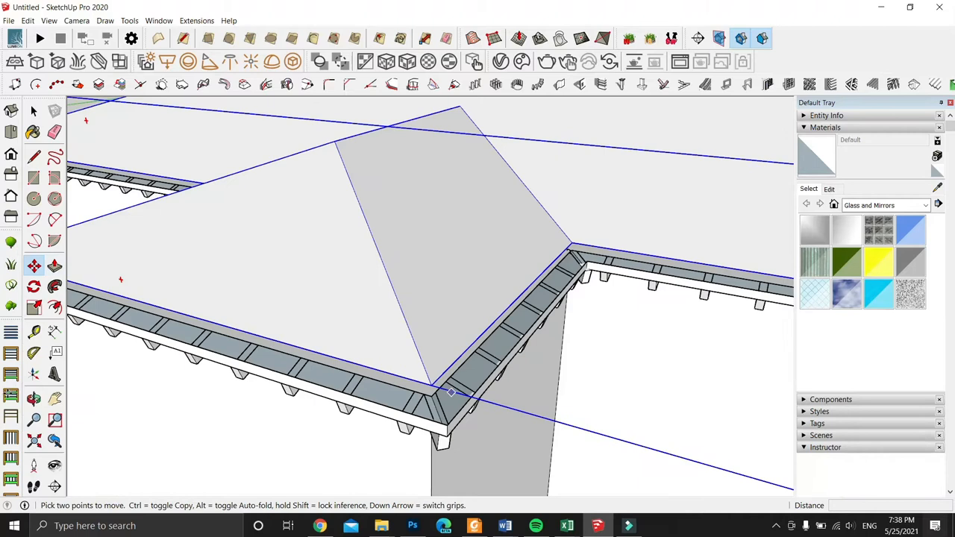
{"action": "scroll", "coordinate": [7, 338], "scroll_direction": "down", "scroll_amount": 2}
{"action": "key", "text": "space"}
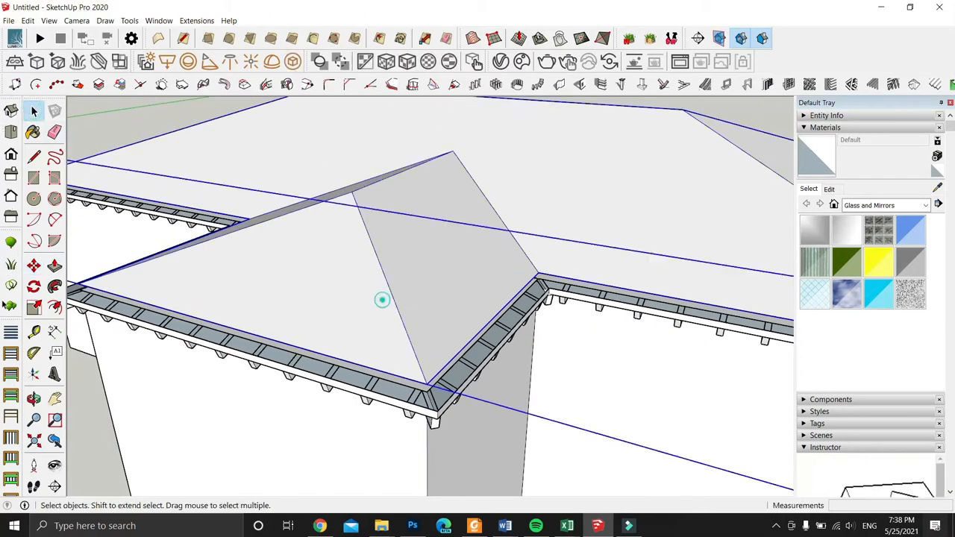
{"action": "double_click", "coordinate": [402, 321]}
{"action": "left_click", "coordinate": [419, 341]}
{"action": "left_click", "coordinate": [401, 354]}
{"action": "scroll", "coordinate": [407, 348], "scroll_direction": "down", "scroll_amount": 4}
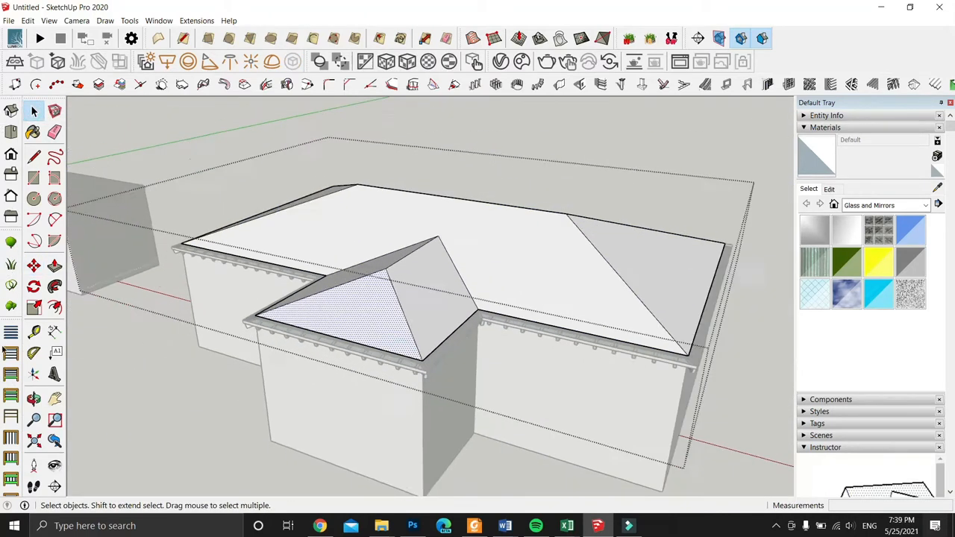
{"action": "left_click", "coordinate": [189, 386]}
Open the roof surface group for editing and leave none of its faces selected
{"action": "scroll", "coordinate": [427, 349], "scroll_direction": "up", "scroll_amount": 2}
{"action": "double_click", "coordinate": [390, 301]}
{"action": "triple_click", "coordinate": [390, 300]}
{"action": "left_click", "coordinate": [389, 301]}
{"action": "triple_click", "coordinate": [388, 301]}
{"action": "left_click", "coordinate": [381, 318]}
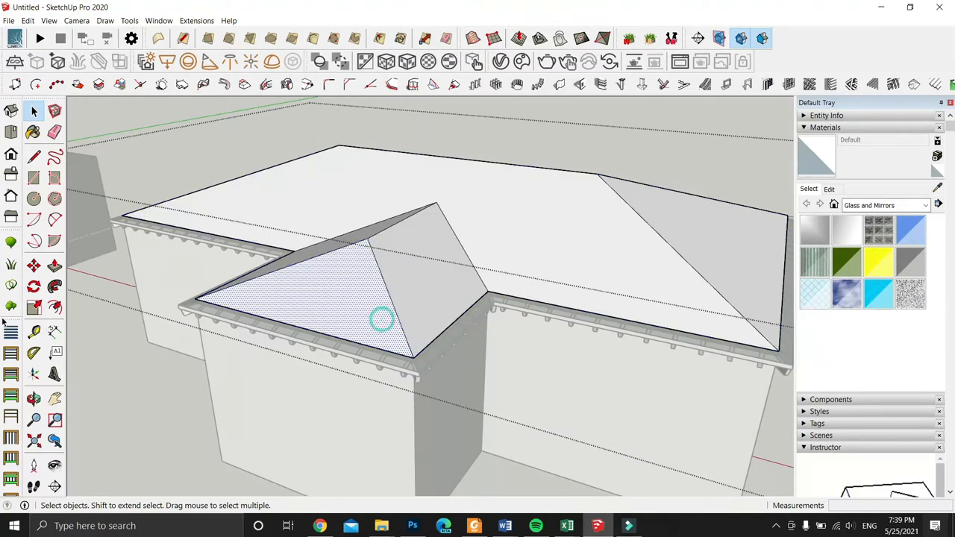
{"action": "left_click", "coordinate": [402, 306]}
{"action": "left_click", "coordinate": [507, 262]}
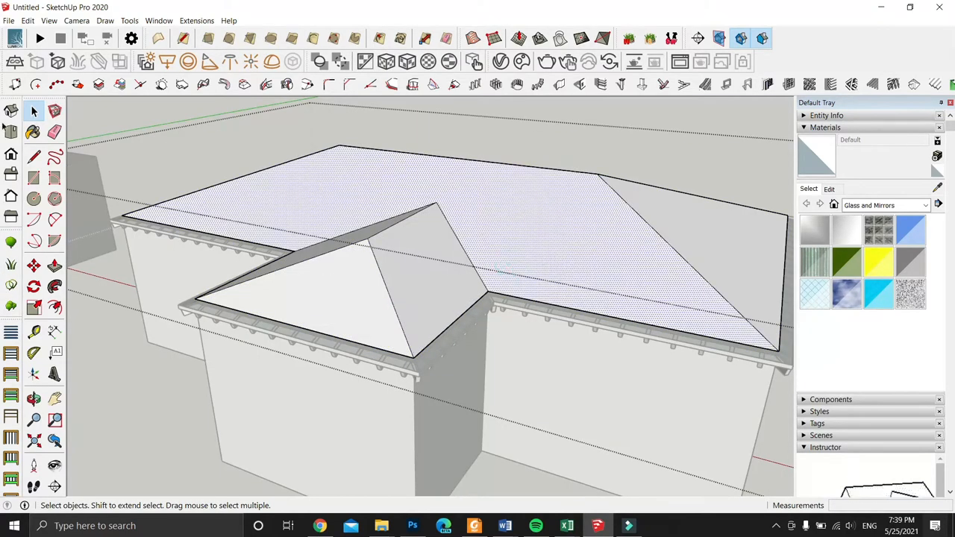
{"action": "left_click", "coordinate": [494, 137]}
{"action": "scroll", "coordinate": [433, 343], "scroll_direction": "up", "scroll_amount": 3}
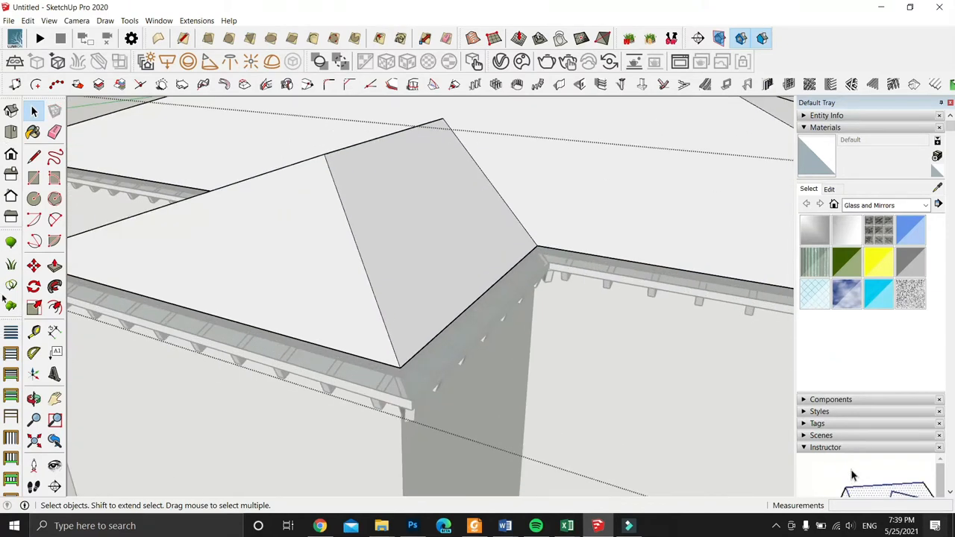
Move the two outer corners of the small wing's roof surface about 438 mm out to the fascia's outer corners
{"action": "left_click", "coordinate": [33, 266]}
{"action": "scroll", "coordinate": [413, 359], "scroll_direction": "up", "scroll_amount": 3}
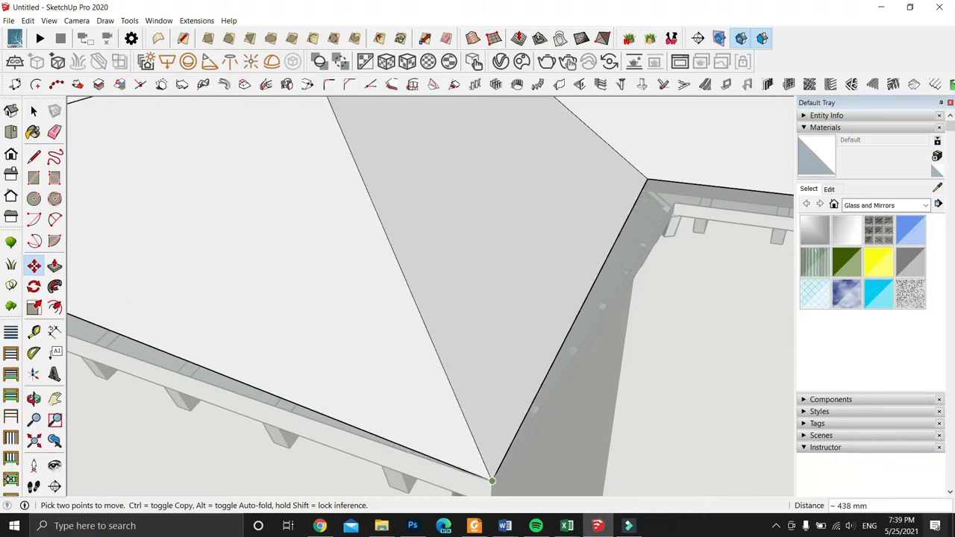
{"action": "left_click", "coordinate": [489, 468]}
{"action": "scroll", "coordinate": [489, 469], "scroll_direction": "down", "scroll_amount": 5}
{"action": "middle_click_drag", "start_coordinate": [291, 350], "coordinate": [534, 348]}
{"action": "left_click", "coordinate": [534, 350]}
{"action": "left_click", "coordinate": [529, 383]}
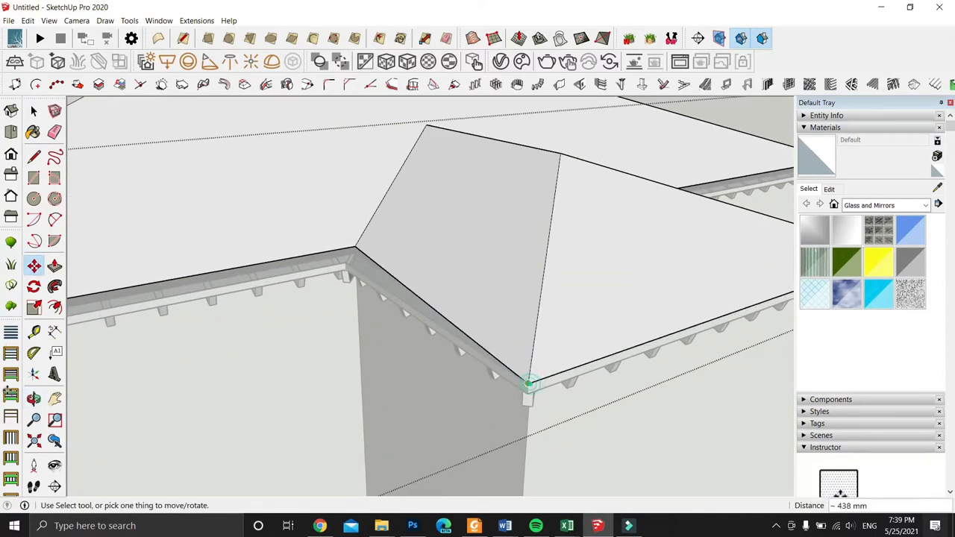
Move the inner corner beside the small wing and the adjacent front corner of the main roof out to the fascia's outer edge
{"action": "scroll", "coordinate": [617, 372], "scroll_direction": "down", "scroll_amount": 4}
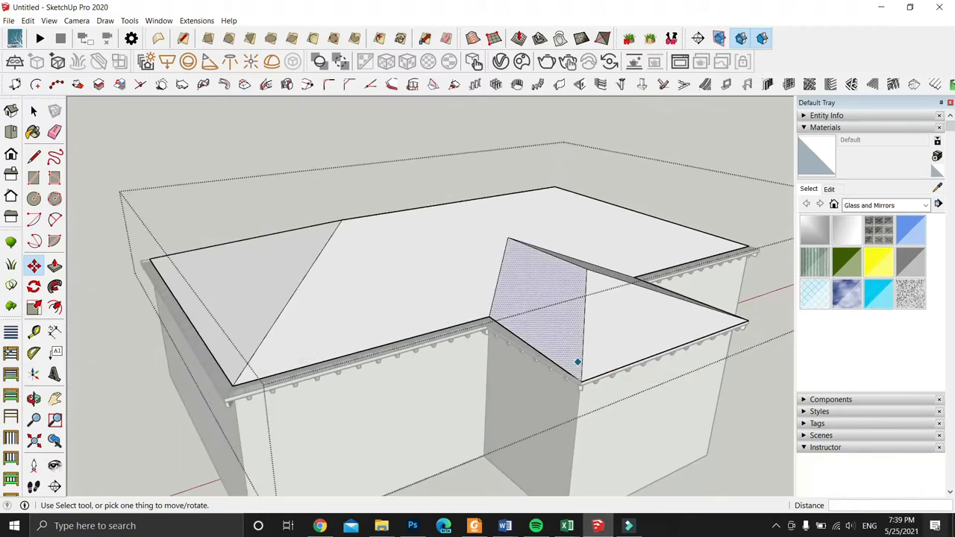
{"action": "scroll", "coordinate": [527, 328], "scroll_direction": "up", "scroll_amount": 4}
{"action": "left_click", "coordinate": [469, 302]}
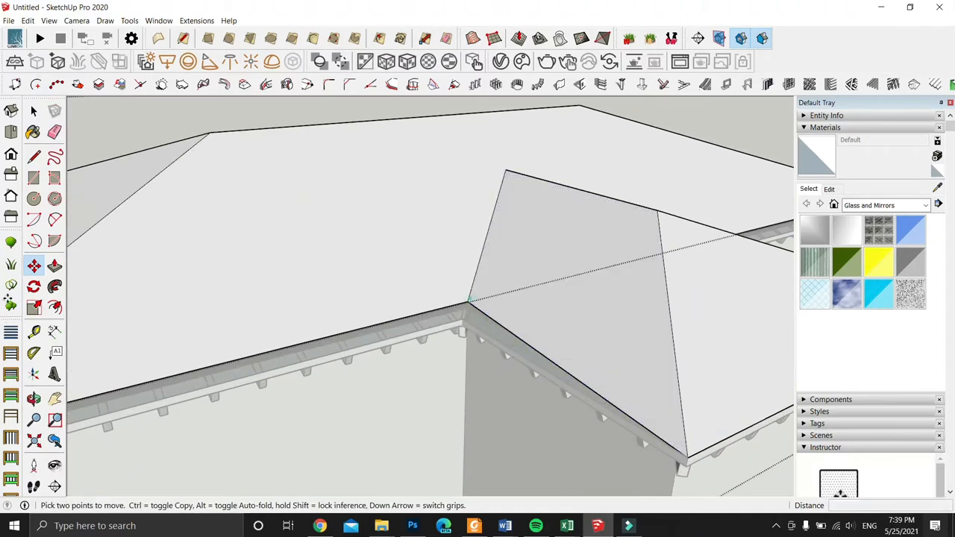
{"action": "left_click", "coordinate": [463, 320]}
{"action": "scroll", "coordinate": [507, 325], "scroll_direction": "down", "scroll_amount": 5}
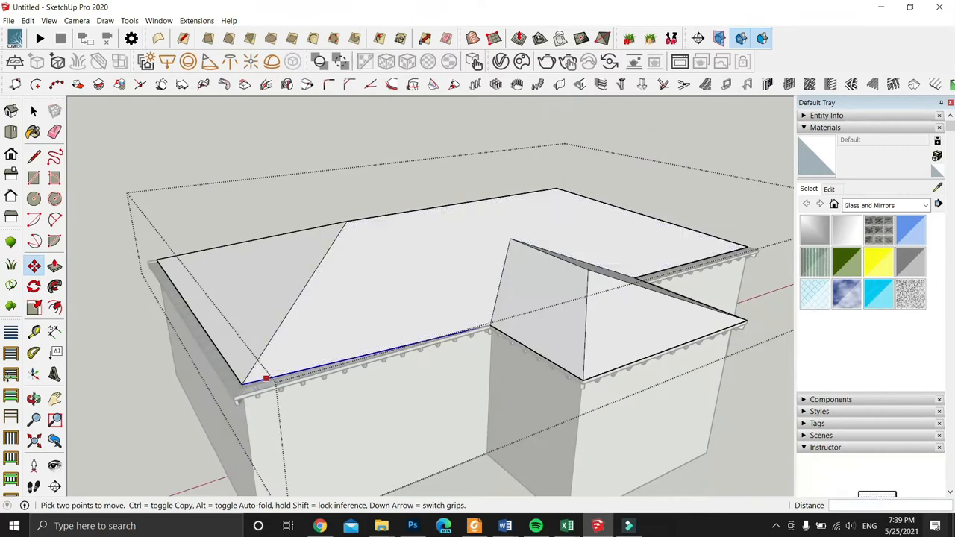
{"action": "left_click", "coordinate": [244, 381]}
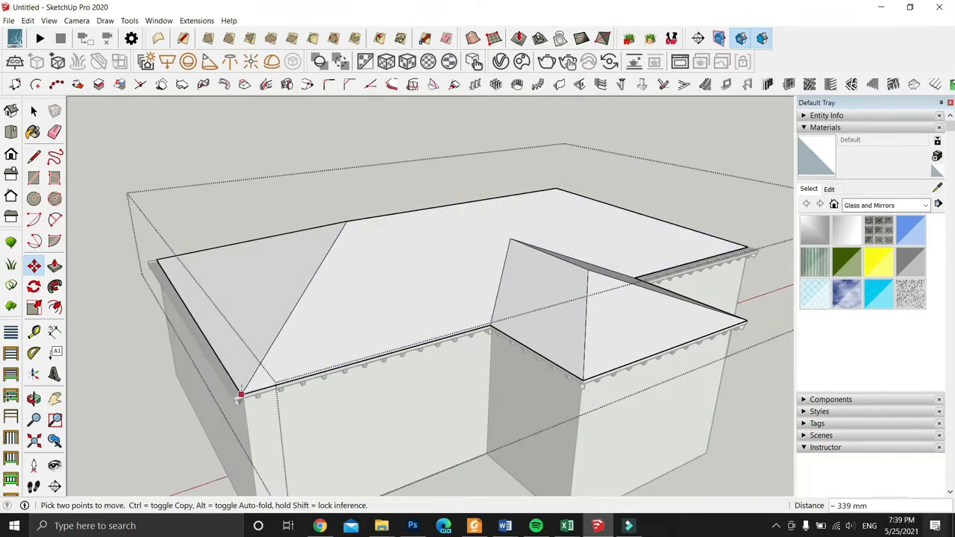
{"action": "scroll", "coordinate": [237, 399], "scroll_direction": "up", "scroll_amount": 5}
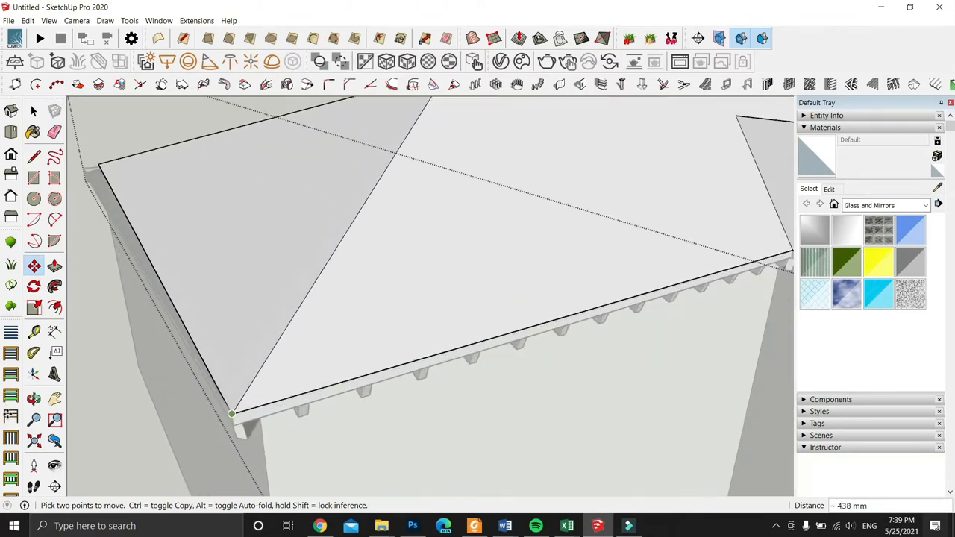
{"action": "left_click", "coordinate": [231, 415]}
Move the two rear corners of the main roof surface out to the fascia's outer corners
{"action": "middle_click_drag", "start_coordinate": [393, 403], "coordinate": [603, 371]}
{"action": "scroll", "coordinate": [608, 359], "scroll_direction": "down", "scroll_amount": 6}
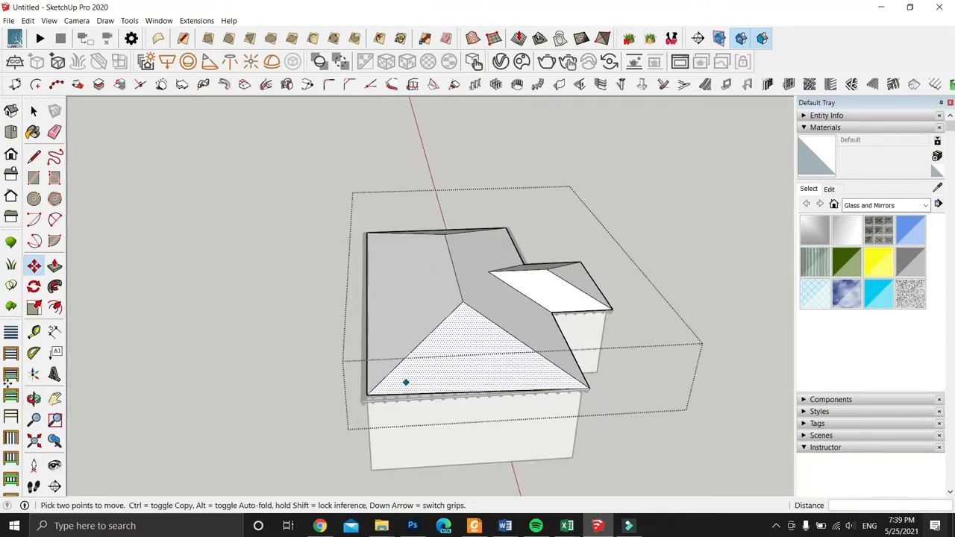
{"action": "scroll", "coordinate": [406, 382], "scroll_direction": "up", "scroll_amount": 6}
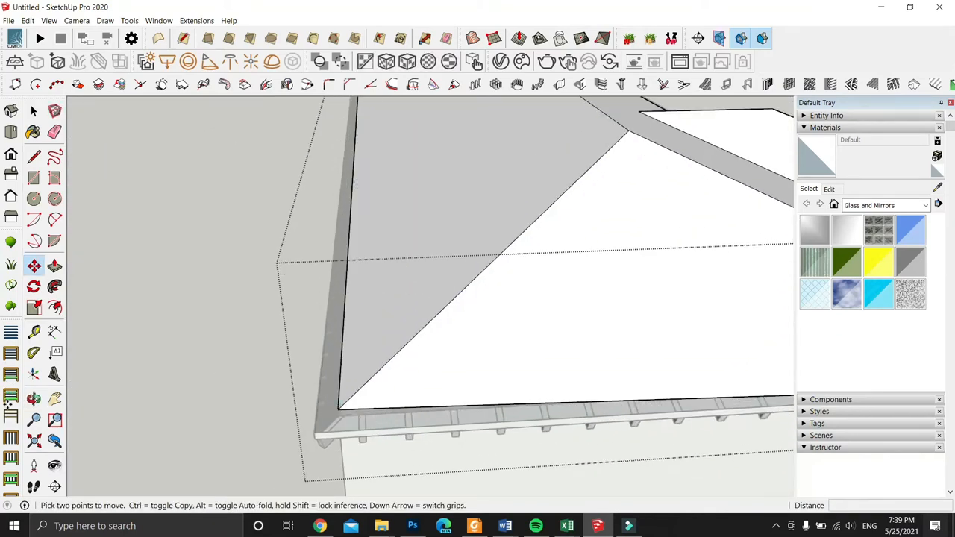
{"action": "left_click", "coordinate": [316, 435]}
{"action": "scroll", "coordinate": [448, 440], "scroll_direction": "down", "scroll_amount": 3}
{"action": "middle_click_drag", "start_coordinate": [447, 438], "coordinate": [276, 362]}
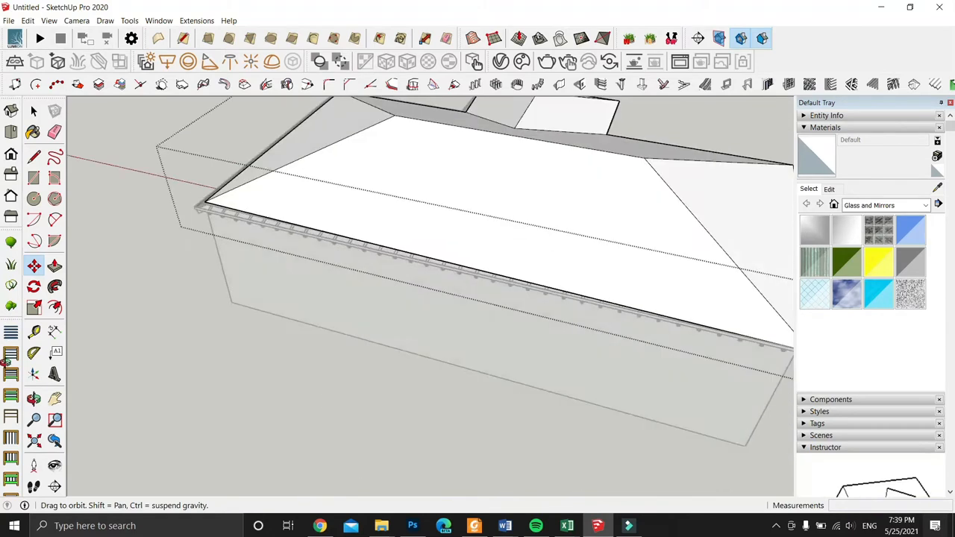
{"action": "scroll", "coordinate": [373, 281], "scroll_direction": "down", "scroll_amount": 3}
{"action": "scroll", "coordinate": [380, 273], "scroll_direction": "up", "scroll_amount": 7}
{"action": "left_click", "coordinate": [361, 306]}
{"action": "left_click", "coordinate": [324, 329]}
Move the remaining front corner of the main roof and the other inner corner beside the wing out to the fascia's outer edge
{"action": "middle_click_drag", "start_coordinate": [324, 328], "coordinate": [534, 388]}
{"action": "scroll", "coordinate": [533, 388], "scroll_direction": "down", "scroll_amount": 4}
{"action": "scroll", "coordinate": [336, 302], "scroll_direction": "up", "scroll_amount": 7}
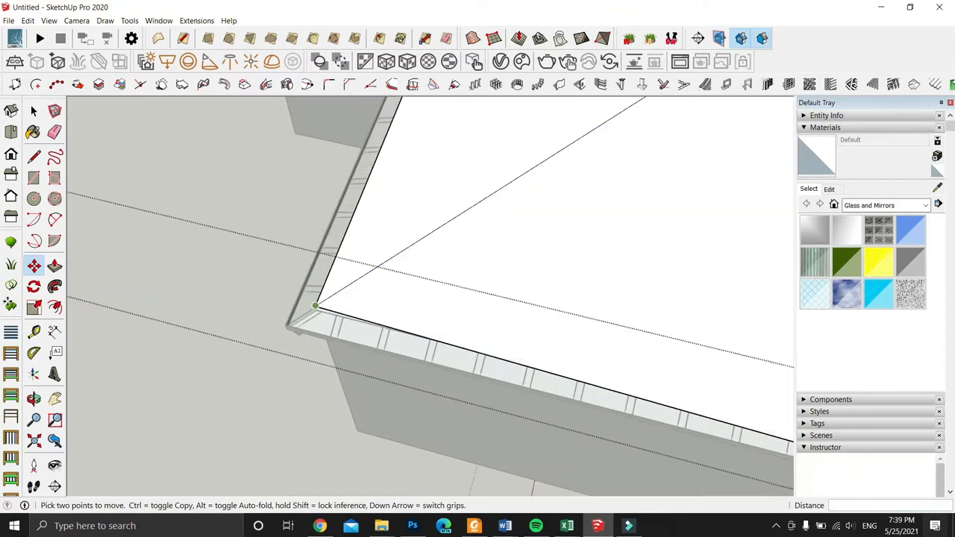
{"action": "left_click", "coordinate": [315, 306]}
{"action": "left_click", "coordinate": [288, 326]}
{"action": "middle_click_drag", "start_coordinate": [288, 326], "coordinate": [8, 273]}
{"action": "scroll", "coordinate": [250, 185], "scroll_direction": "up", "scroll_amount": 5}
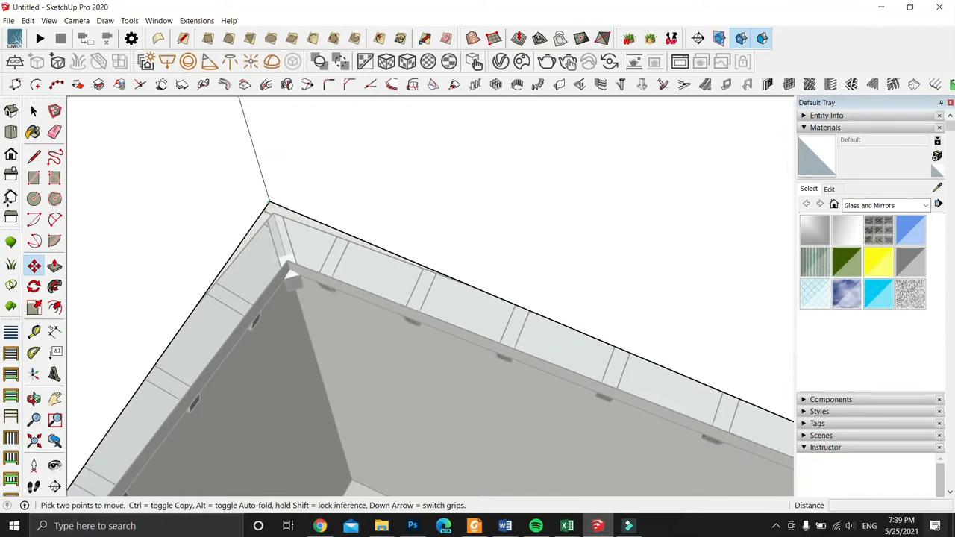
{"action": "left_click", "coordinate": [269, 202]}
{"action": "left_click", "coordinate": [289, 261]}
Examine the extended roof edges from several sides and leave the roof surface group
{"action": "scroll", "coordinate": [430, 343], "scroll_direction": "down", "scroll_amount": 6}
{"action": "mouse_move", "coordinate": [407, 396]}
{"action": "middle_mouse_down"}
{"action": "mouse_move", "coordinate": [431, 273]}
{"action": "mouse_move", "coordinate": [464, 310]}
{"action": "mouse_move", "coordinate": [432, 300]}
{"action": "middle_mouse_up"}
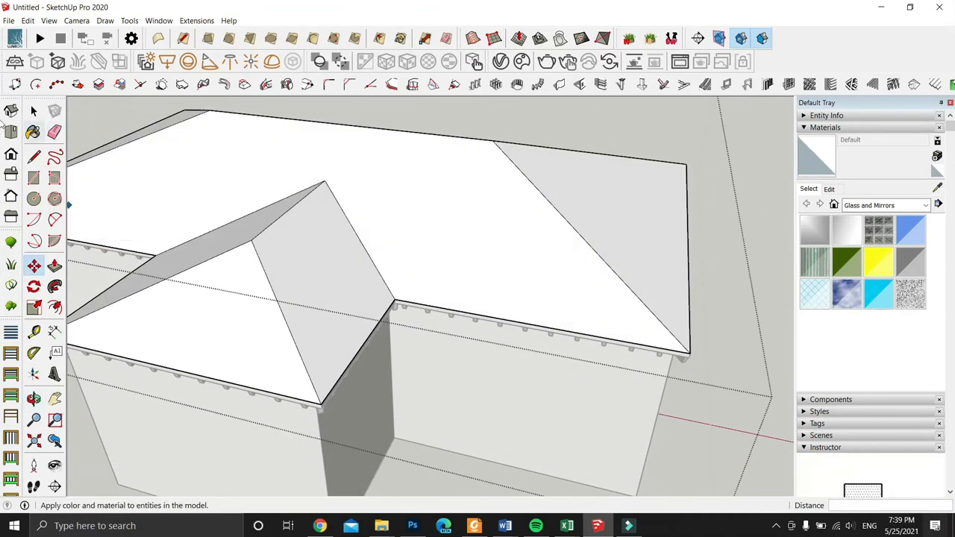
{"action": "left_click", "coordinate": [33, 111]}
{"action": "left_click", "coordinate": [461, 482]}
{"action": "scroll", "coordinate": [461, 459], "scroll_direction": "down", "scroll_amount": 4}
{"action": "middle_click_drag", "start_coordinate": [461, 457], "coordinate": [560, 311]}
{"action": "middle_click_drag", "start_coordinate": [7, 311], "coordinate": [3, 386]}
{"action": "scroll", "coordinate": [418, 325], "scroll_direction": "up", "scroll_amount": 4}
{"action": "double_click", "coordinate": [422, 325]}
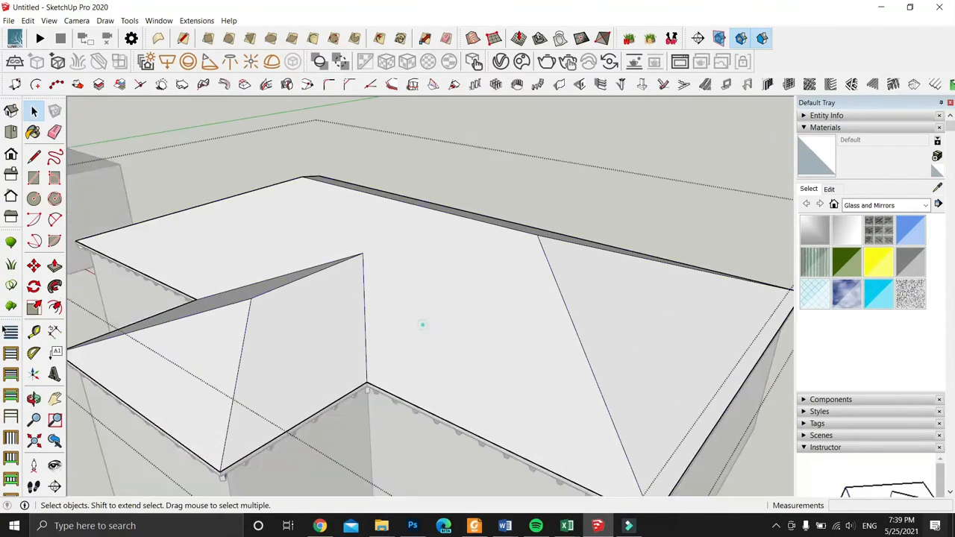
{"action": "scroll", "coordinate": [427, 325], "scroll_direction": "down", "scroll_amount": 3}
{"action": "left_click", "coordinate": [509, 242]}
{"action": "middle_click_drag", "start_coordinate": [509, 243], "coordinate": [543, 306]}
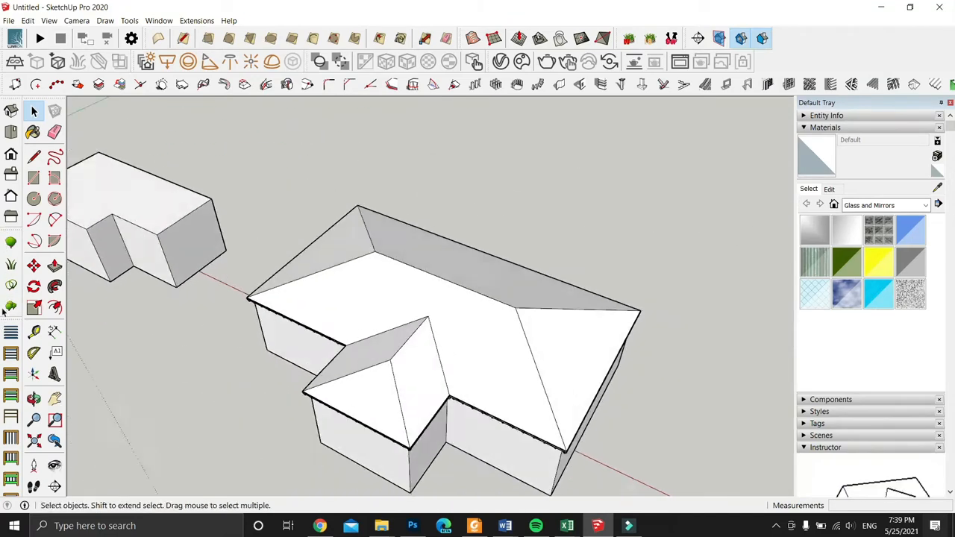
{"action": "scroll", "coordinate": [543, 303], "scroll_direction": "down", "scroll_amount": 1}
Open the roof group on the large building and select all of its connected roof surfaces
{"action": "left_click", "coordinate": [489, 332]}
{"action": "double_click", "coordinate": [489, 332]}
{"action": "middle_click_drag", "start_coordinate": [5, 326], "coordinate": [7, 303]}
{"action": "scroll", "coordinate": [4, 285], "scroll_direction": "up", "scroll_amount": 3}
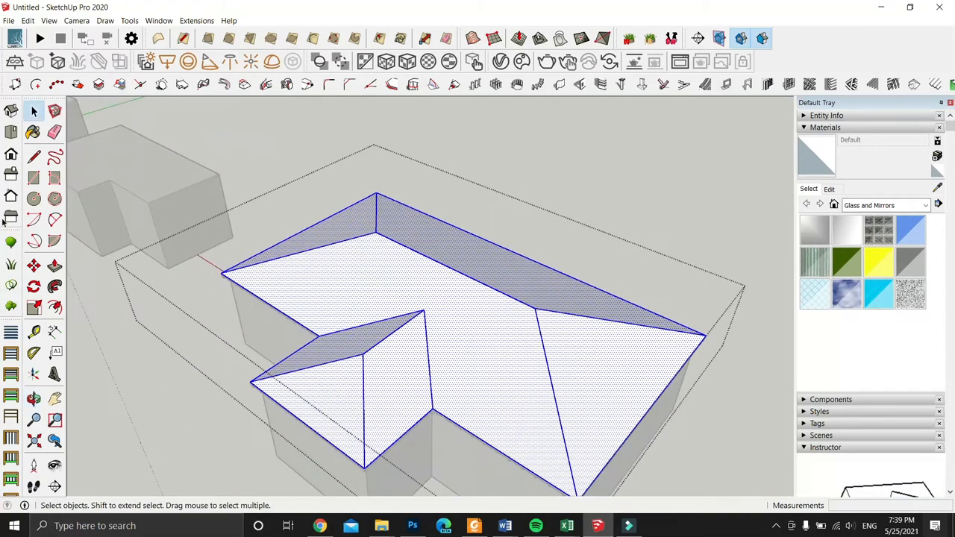
Add Instant Roof Pro roof details to the selected surfaces using Mission Tile with Materials and the Laura_Shoes material
{"action": "left_click", "coordinate": [197, 21]}
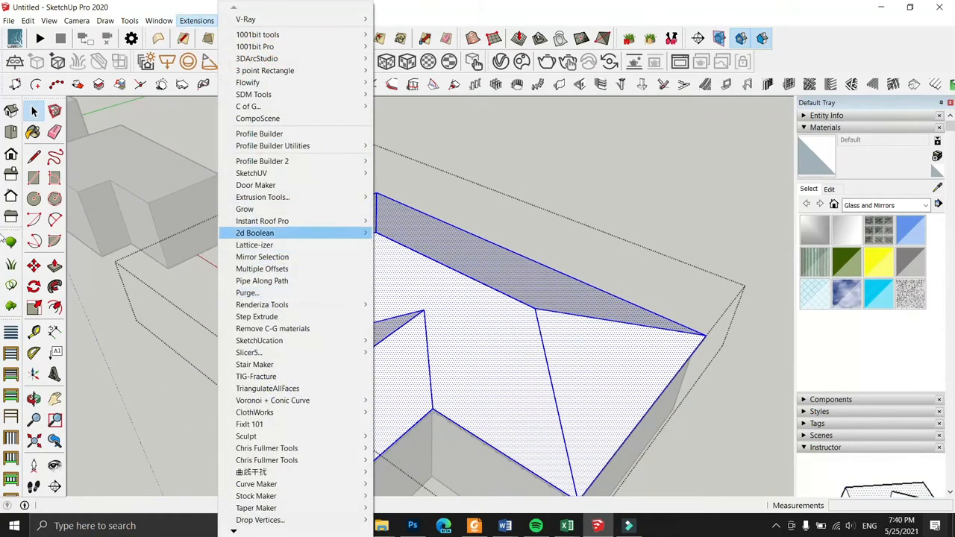
{"action": "mouse_move", "coordinate": [291, 221]}
{"action": "key", "text": "Down"}
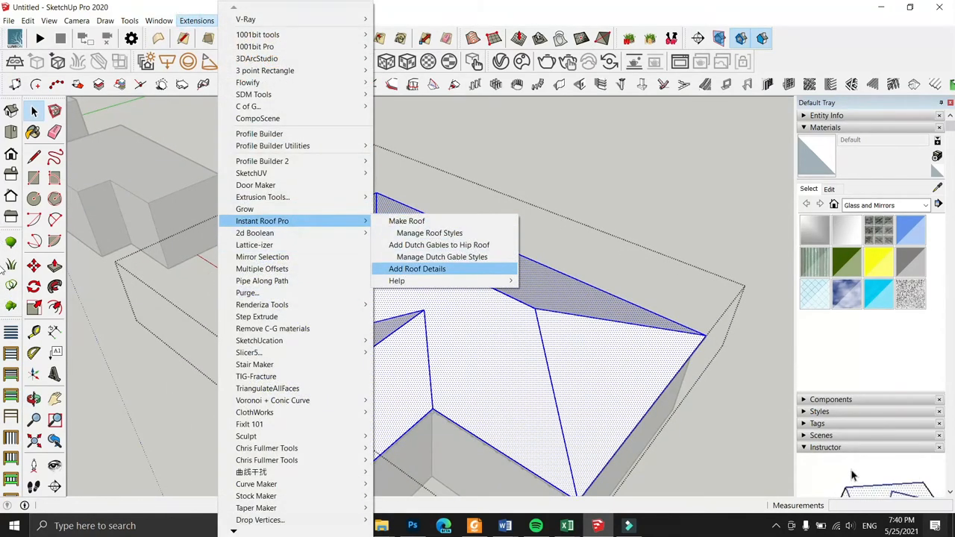
{"action": "key", "text": "Return"}
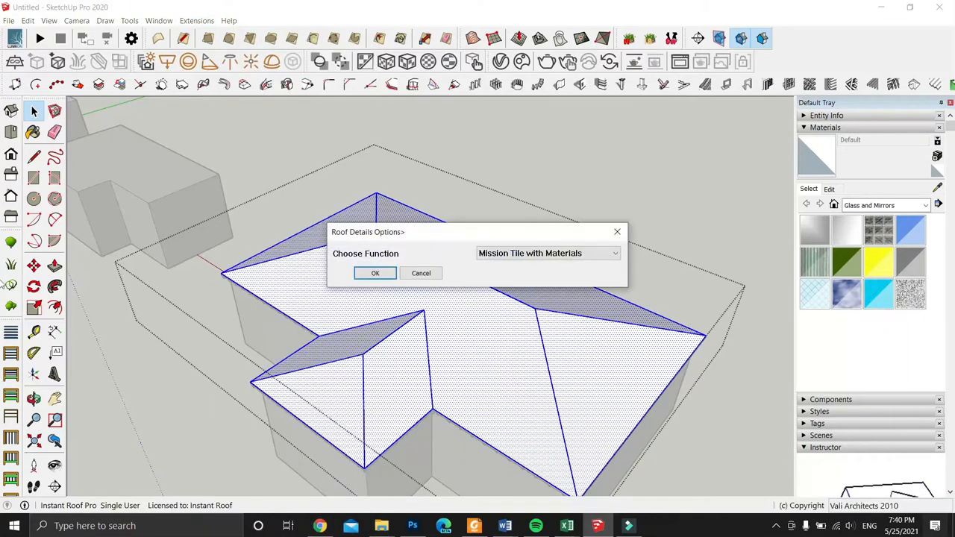
{"action": "key", "text": "alt+Down"}
{"action": "key", "text": "Down"}
{"action": "key", "text": "Down"}
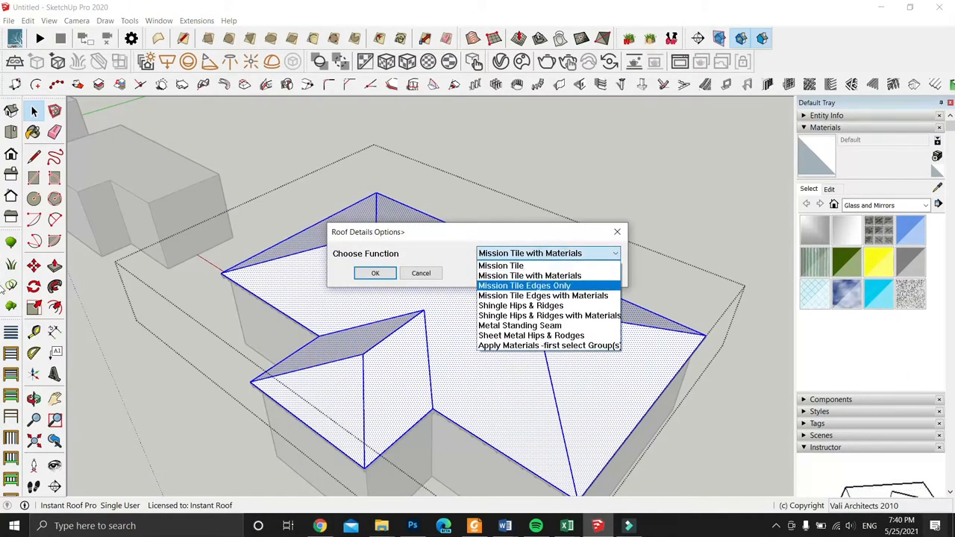
{"action": "left_click", "coordinate": [550, 275]}
{"action": "left_click", "coordinate": [376, 273]}
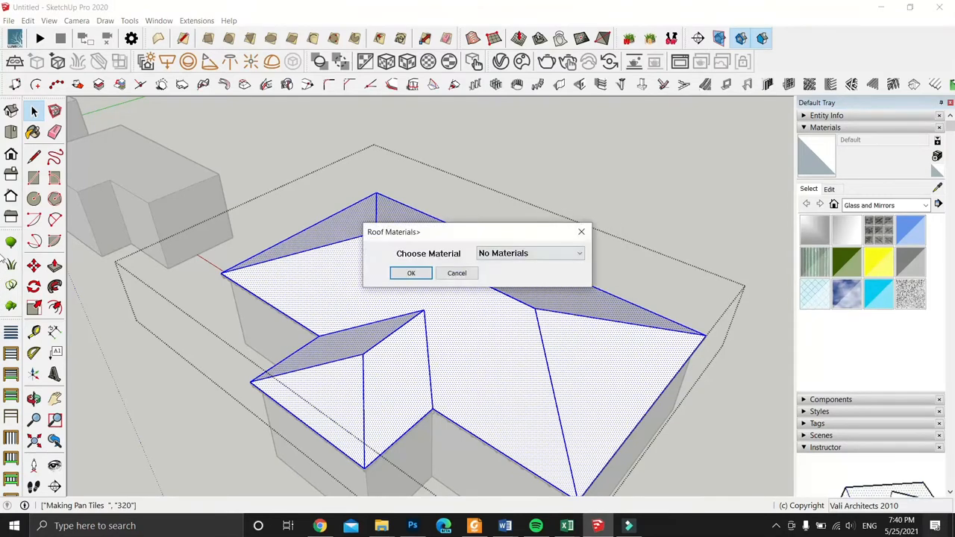
{"action": "left_click", "coordinate": [544, 253]}
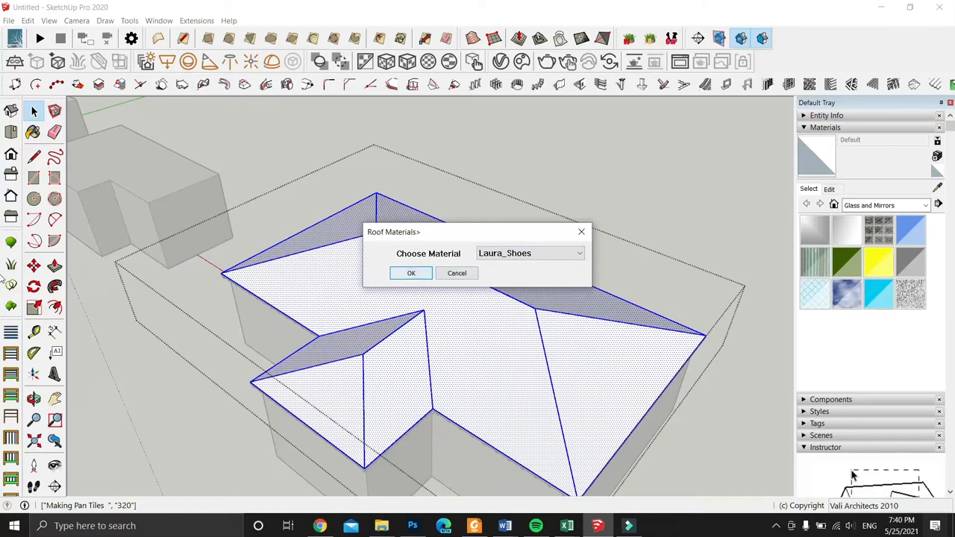
{"action": "left_click", "coordinate": [411, 273]}
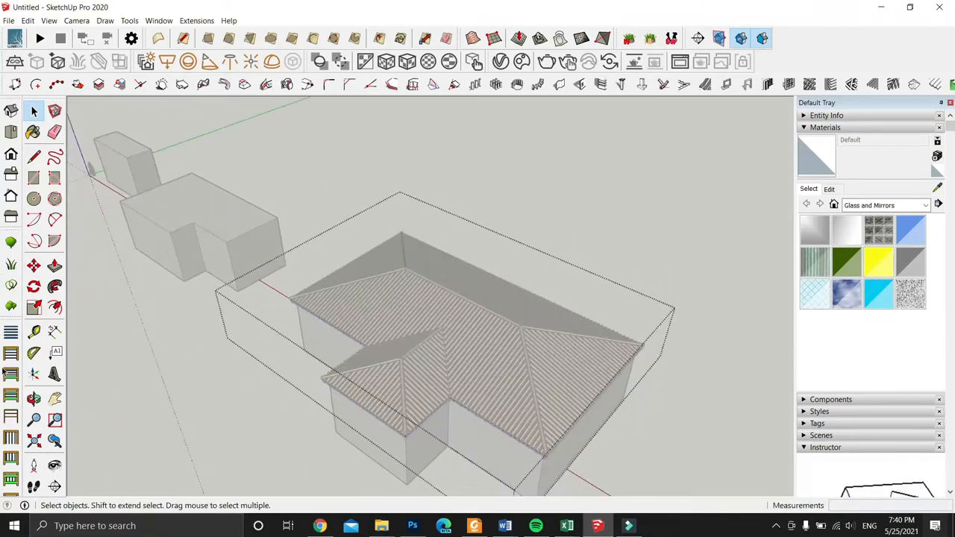
Leave the roof group and examine the mission tiles up close and from a distance
{"action": "key", "text": "Escape"}
{"action": "mouse_move", "coordinate": [5, 349]}
{"action": "middle_mouse_down"}
{"action": "mouse_move", "coordinate": [4, 227]}
{"action": "mouse_move", "coordinate": [3, 365]}
{"action": "middle_mouse_up"}
{"action": "scroll", "coordinate": [5, 241], "scroll_direction": "up", "scroll_amount": 4}
{"action": "scroll", "coordinate": [3, 264], "scroll_direction": "up", "scroll_amount": 6}
{"action": "scroll", "coordinate": [2, 270], "scroll_direction": "down", "scroll_amount": 4}
{"action": "scroll", "coordinate": [4, 279], "scroll_direction": "down", "scroll_amount": 4}
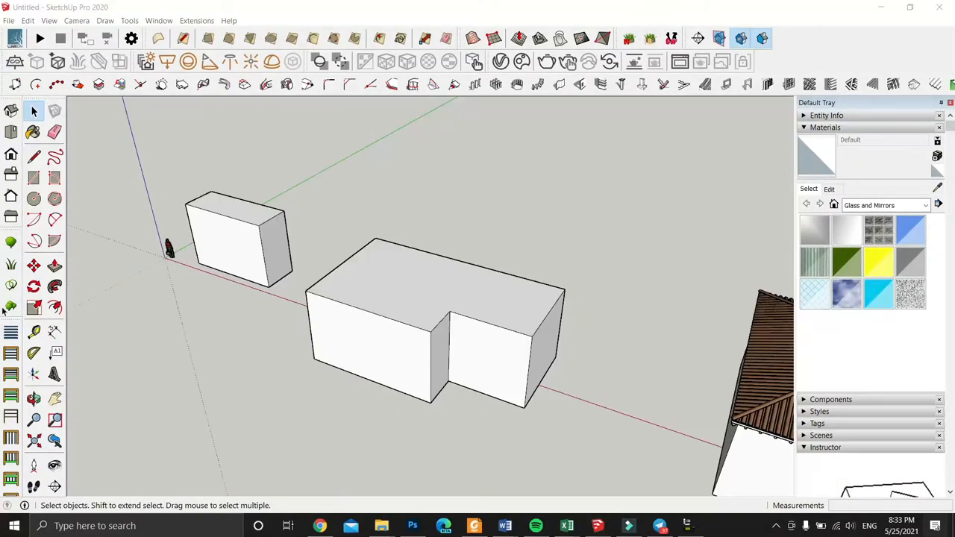
Start Instant Roof Pro's Make Roof on the top face of the middle L-shaped block with the Barn Gambrel style
{"action": "scroll", "coordinate": [123, 237], "scroll_direction": "up", "scroll_amount": 3}
{"action": "middle_click_drag", "start_coordinate": [124, 236], "coordinate": [452, 321]}
{"action": "left_click", "coordinate": [453, 321]}
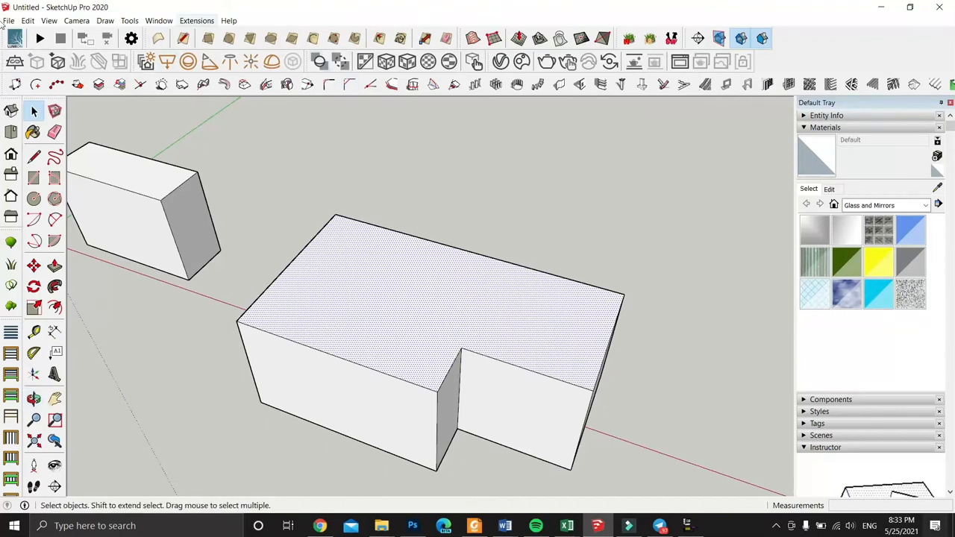
{"action": "left_click", "coordinate": [197, 21]}
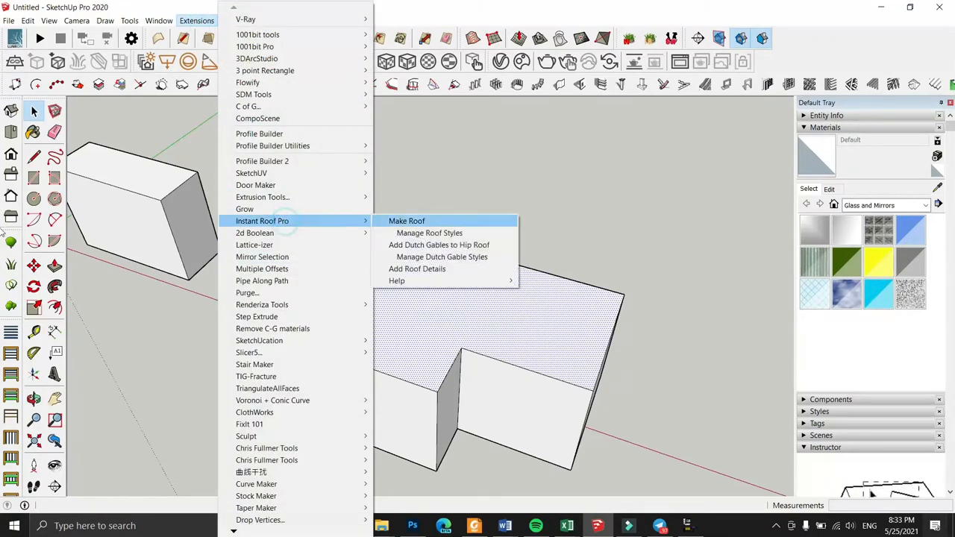
{"action": "left_click", "coordinate": [435, 221]}
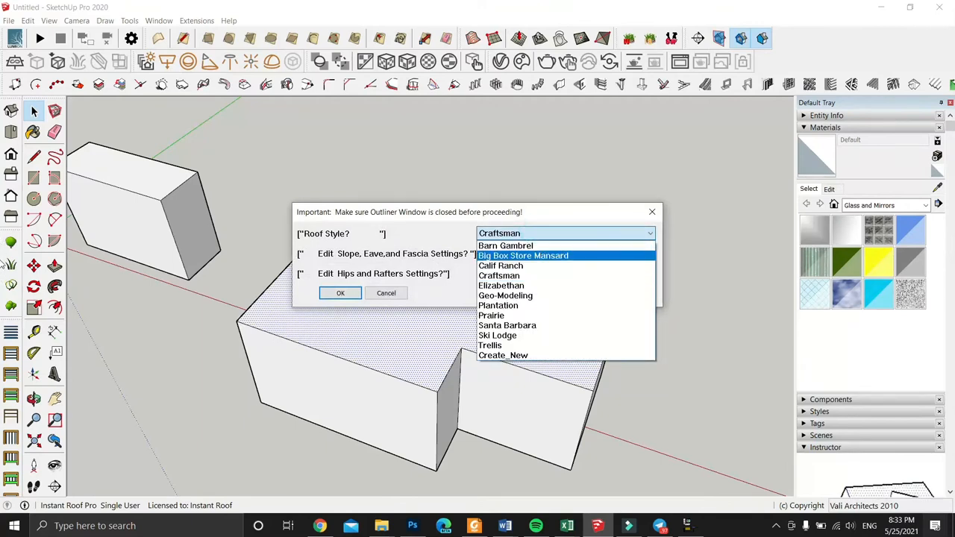
{"action": "key", "text": "Up"}
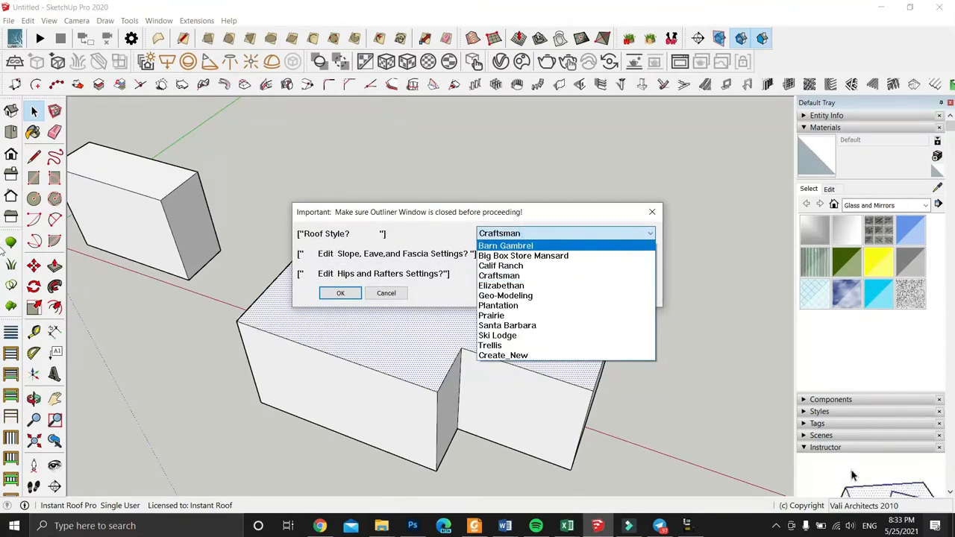
{"action": "key", "text": "Return"}
Enable editing of the slope and rafter settings, accept the Barn Gambrel parameters, and generate the roof without saving a new style
{"action": "left_click", "coordinate": [507, 262]}
{"action": "left_click", "coordinate": [508, 274]}
{"action": "left_click", "coordinate": [506, 283]}
{"action": "key", "text": "Return"}
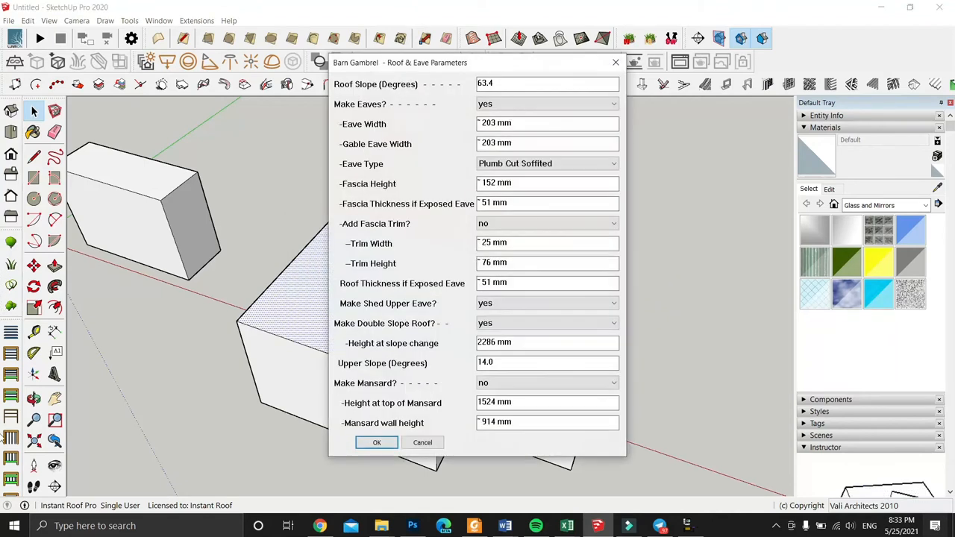
{"action": "key", "text": "Return"}
{"action": "key", "text": "Return"}
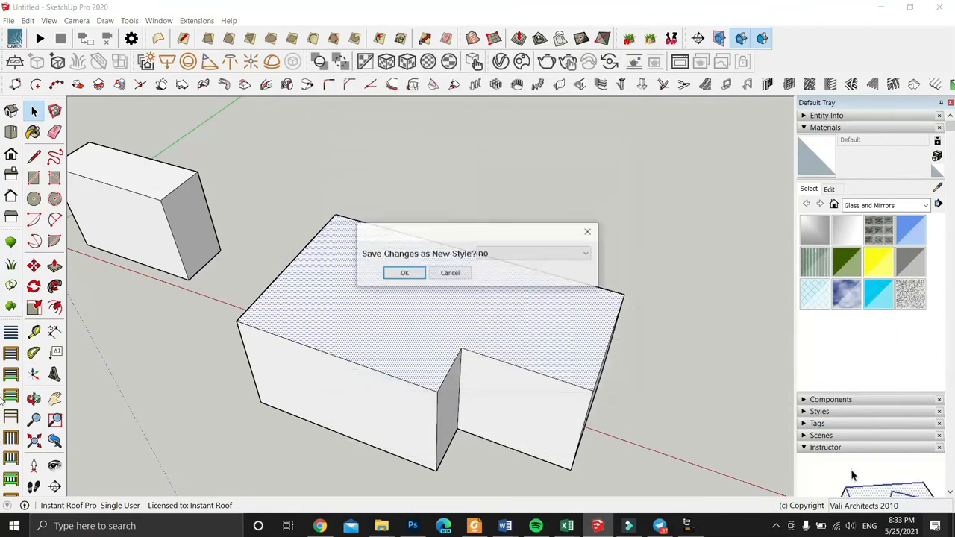
{"action": "left_click", "coordinate": [407, 273]}
Examine the gambrel roof on the middle block from several sides
{"action": "middle_click_drag", "start_coordinate": [417, 365], "coordinate": [366, 333]}
{"action": "middle_click_drag", "start_coordinate": [8, 332], "coordinate": [3, 276]}
{"action": "middle_click_drag", "start_coordinate": [574, 232], "coordinate": [694, 298]}
{"action": "scroll", "coordinate": [492, 296], "scroll_direction": "down", "scroll_amount": 4}
{"action": "middle_click_drag", "start_coordinate": [492, 289], "coordinate": [500, 253]}
{"action": "scroll", "coordinate": [317, 258], "scroll_direction": "up", "scroll_amount": 4}
{"action": "scroll", "coordinate": [329, 263], "scroll_direction": "up", "scroll_amount": 1}
Select the top face of the small rectangular block together with its two long top edges
{"action": "left_click", "coordinate": [328, 322]}
{"action": "middle_click_drag", "start_coordinate": [329, 324], "coordinate": [292, 380]}
{"action": "scroll", "coordinate": [325, 292], "scroll_direction": "up", "scroll_amount": 3}
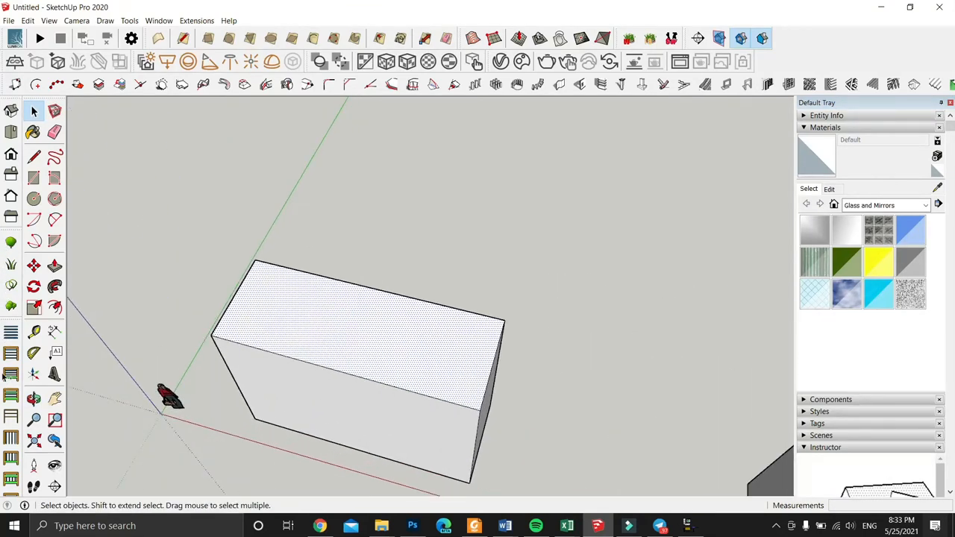
{"action": "left_click", "coordinate": [335, 370]}
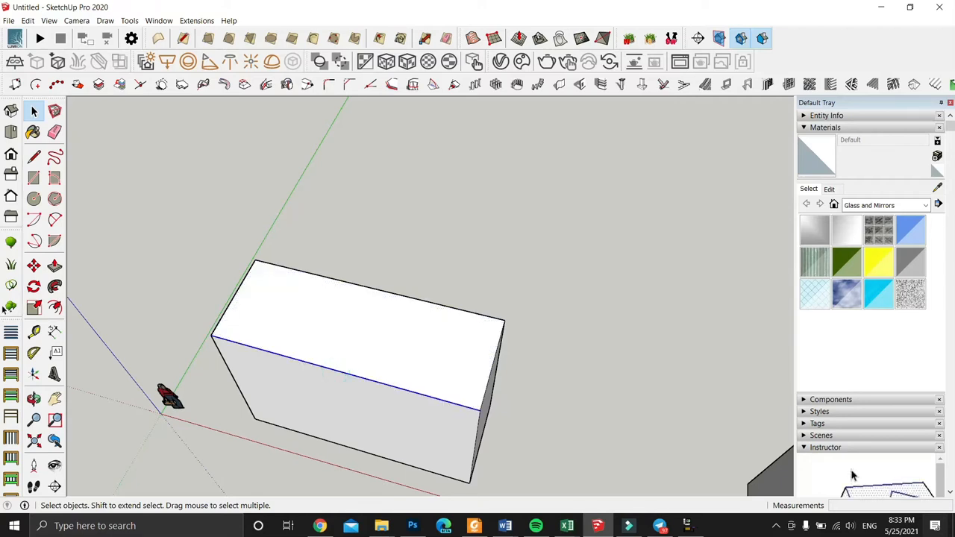
{"action": "left_click", "coordinate": [373, 323]}
{"action": "scroll", "coordinate": [377, 298], "scroll_direction": "up", "scroll_amount": 1}
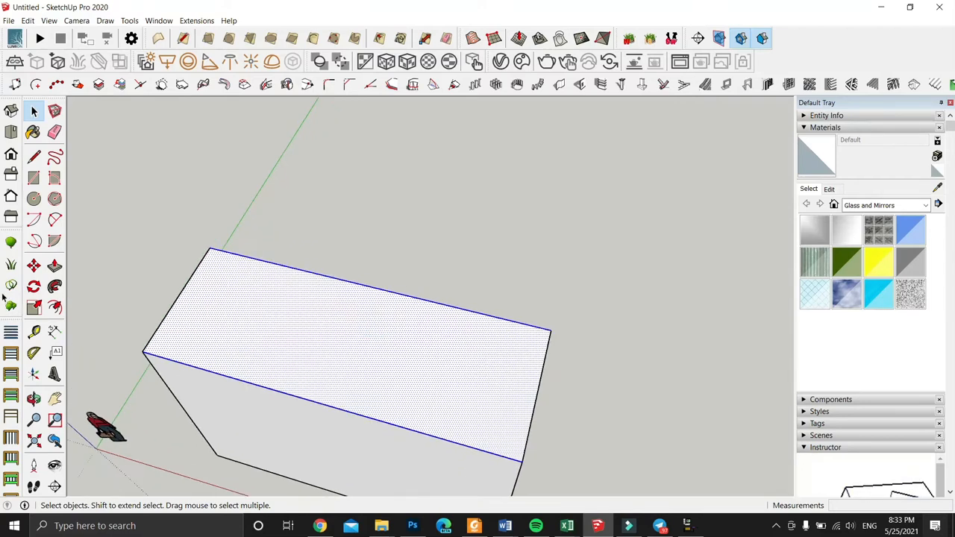
Start Instant Roof Pro's Make Roof on the small block's selection with the Craftsman roof style
{"action": "left_click", "coordinate": [196, 20]}
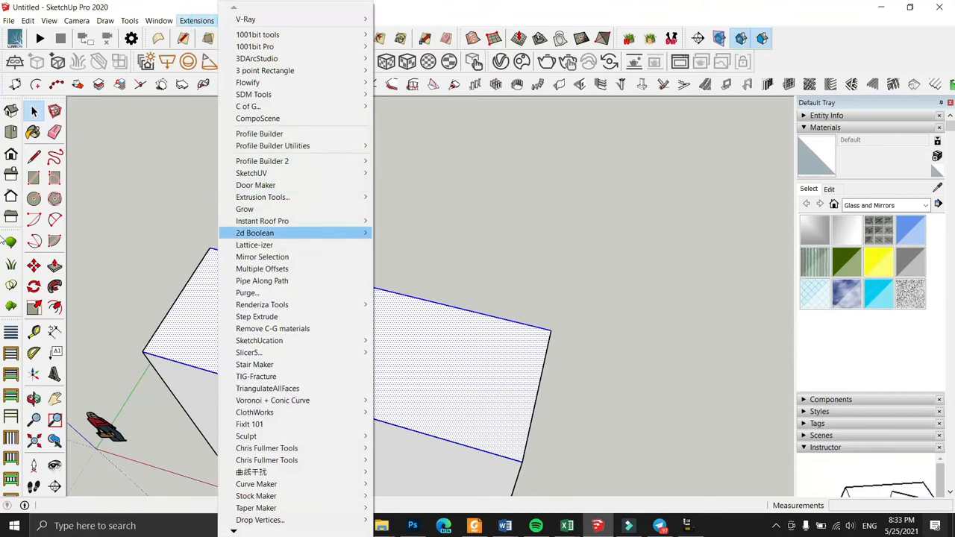
{"action": "left_click", "coordinate": [292, 222]}
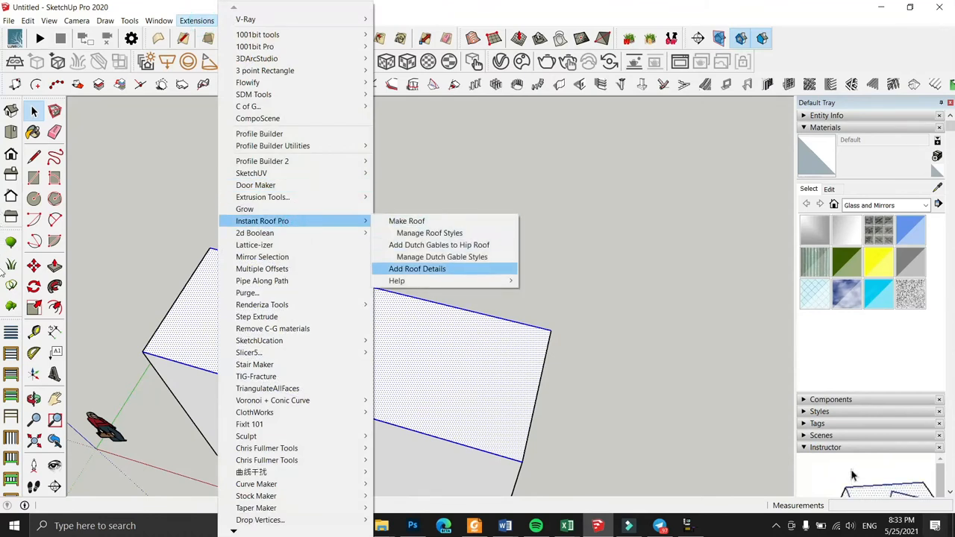
{"action": "left_click", "coordinate": [417, 221]}
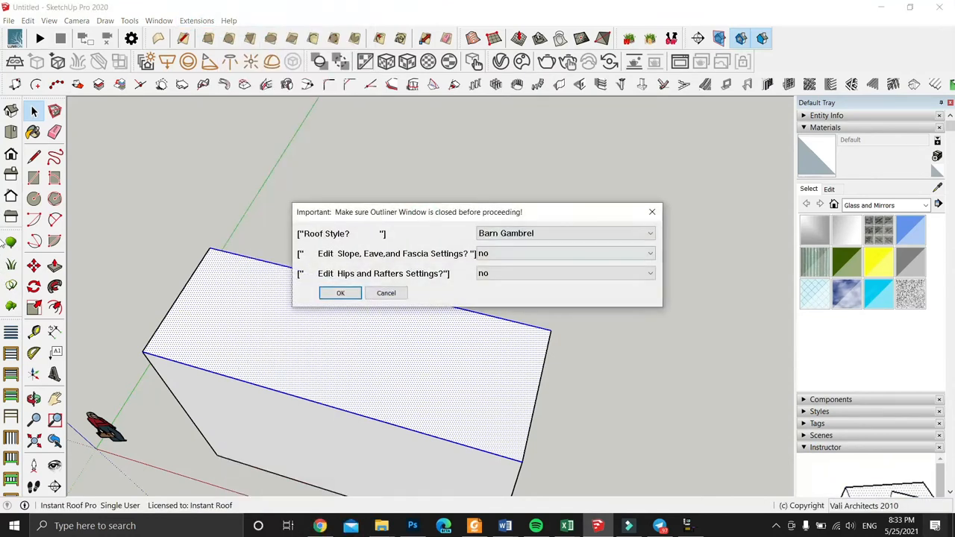
{"action": "left_click", "coordinate": [522, 231]}
{"action": "left_click", "coordinate": [509, 273]}
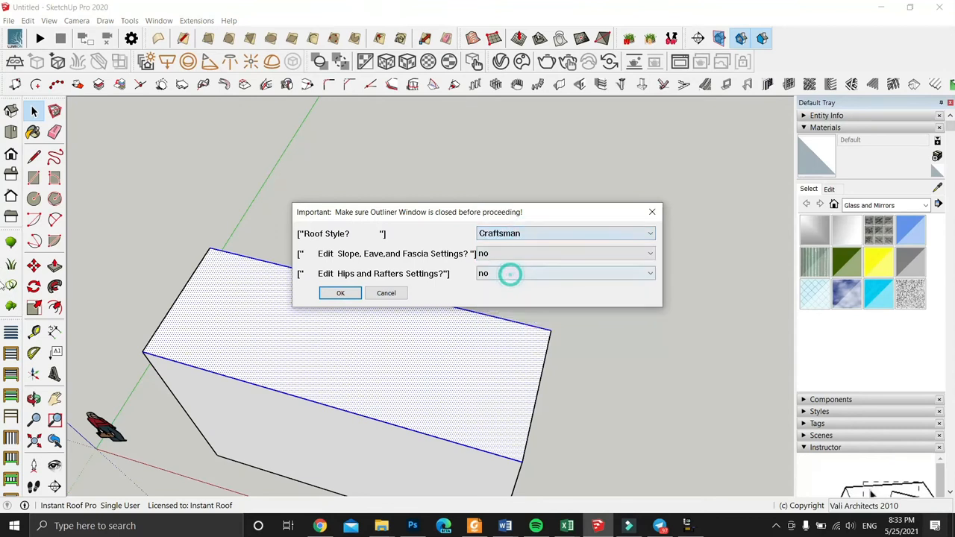
Enable editing of the slope and rafter settings, accept the Craftsman parameters, and generate the small block's roof without saving a new style
{"action": "left_click", "coordinate": [510, 253]}
{"action": "left_click", "coordinate": [509, 263]}
{"action": "left_click", "coordinate": [509, 273]}
{"action": "left_click", "coordinate": [509, 282]}
{"action": "left_click", "coordinate": [340, 292]}
{"action": "left_click", "coordinate": [373, 441]}
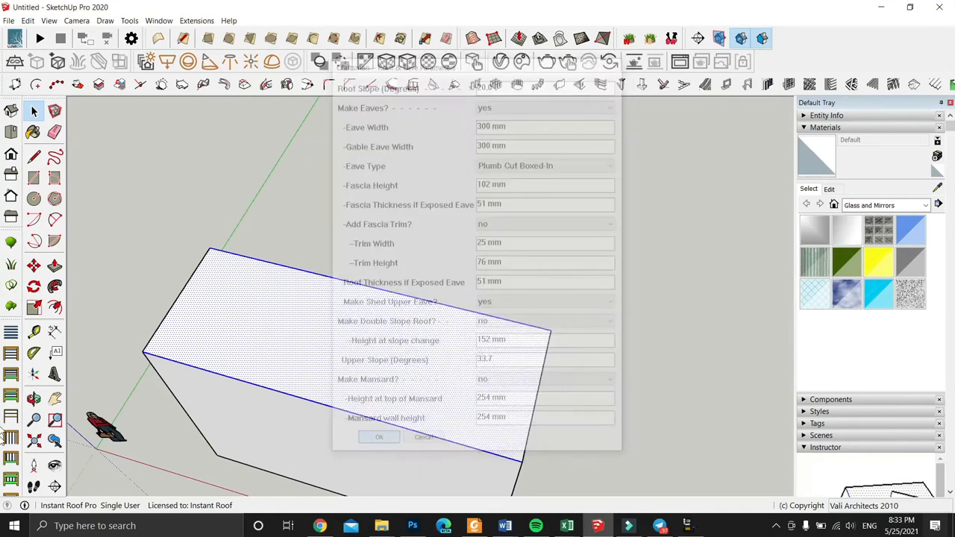
{"action": "left_click", "coordinate": [368, 381]}
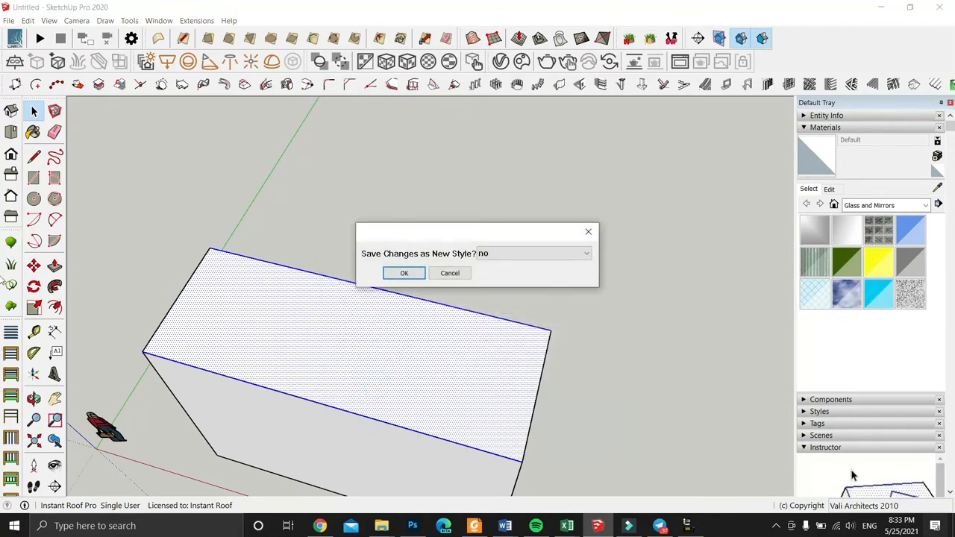
{"action": "left_click", "coordinate": [404, 273]}
Examine the small block's Craftsman roof and compare it with the roofs on the neighbouring buildings
{"action": "middle_click_drag", "start_coordinate": [405, 276], "coordinate": [388, 302]}
{"action": "middle_click_drag", "start_coordinate": [6, 317], "coordinate": [7, 286]}
{"action": "scroll", "coordinate": [5, 261], "scroll_direction": "down", "scroll_amount": 4}
{"action": "scroll", "coordinate": [4, 291], "scroll_direction": "down", "scroll_amount": 3}
{"action": "scroll", "coordinate": [3, 294], "scroll_direction": "up", "scroll_amount": 7}
{"action": "scroll", "coordinate": [4, 326], "scroll_direction": "down", "scroll_amount": 4}
{"action": "scroll", "coordinate": [5, 306], "scroll_direction": "up", "scroll_amount": 4}
{"action": "scroll", "coordinate": [3, 309], "scroll_direction": "up", "scroll_amount": 1}
{"action": "scroll", "coordinate": [4, 298], "scroll_direction": "down", "scroll_amount": 5}
{"action": "scroll", "coordinate": [4, 320], "scroll_direction": "up", "scroll_amount": 2}
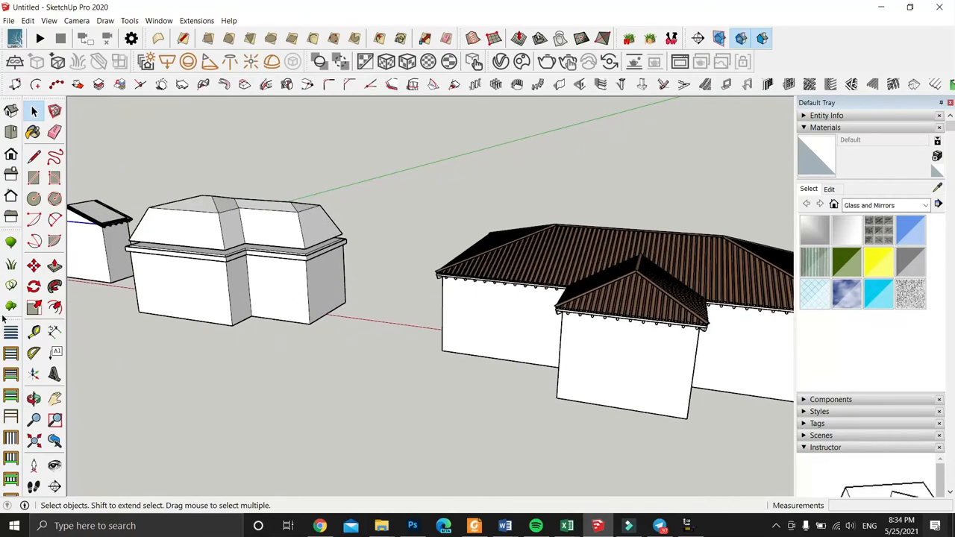
Inspect the tiled hip roof on the large building, including its eaves and ridges, from several sides
{"action": "scroll", "coordinate": [3, 195], "scroll_direction": "up", "scroll_amount": 2}
{"action": "middle_click_drag", "start_coordinate": [3, 194], "coordinate": [4, 229]}
{"action": "scroll", "coordinate": [4, 177], "scroll_direction": "up", "scroll_amount": 3}
{"action": "scroll", "coordinate": [4, 183], "scroll_direction": "up", "scroll_amount": 1}
{"action": "middle_click_drag", "start_coordinate": [4, 186], "coordinate": [5, 195]}
{"action": "scroll", "coordinate": [5, 206], "scroll_direction": "down", "scroll_amount": 4}
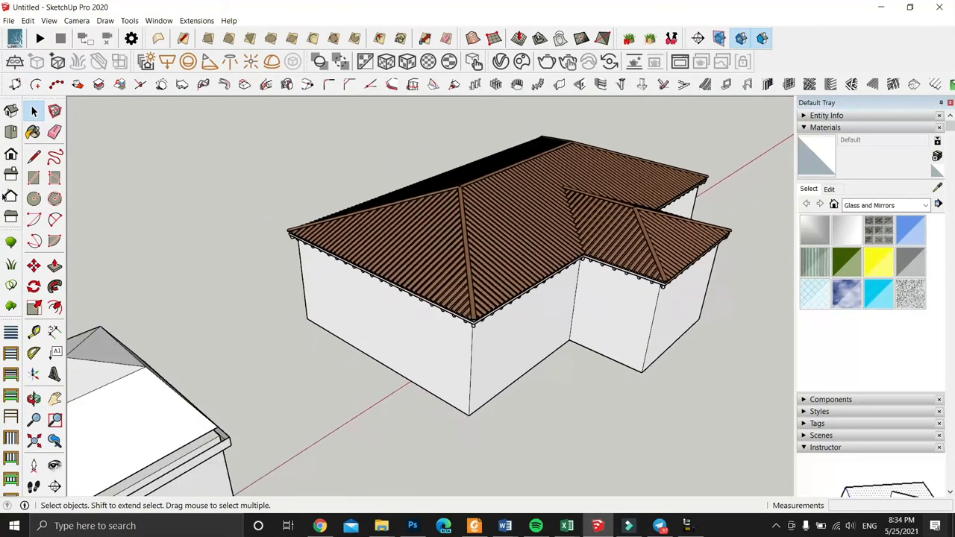
{"action": "middle_click_drag", "start_coordinate": [4, 244], "coordinate": [6, 254]}
{"action": "scroll", "coordinate": [4, 253], "scroll_direction": "up", "scroll_amount": 2}
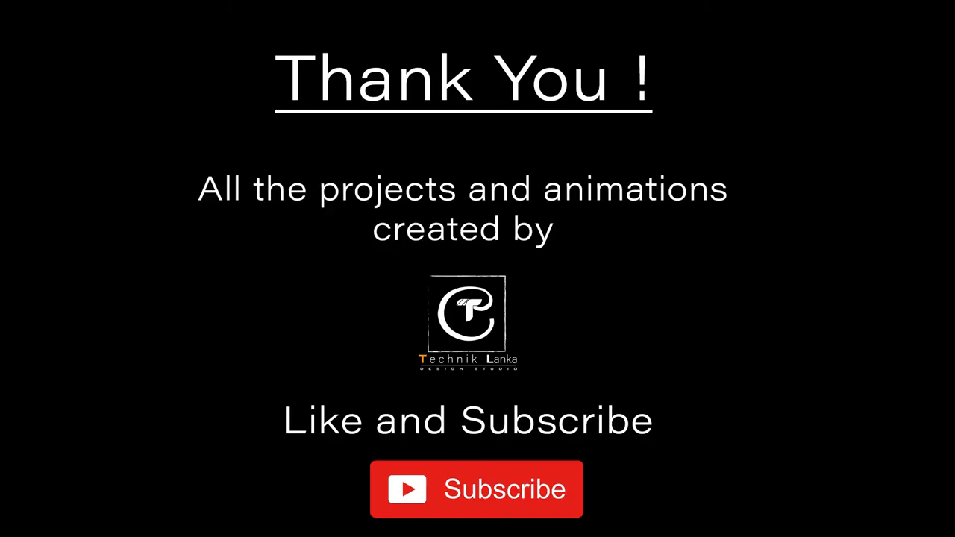